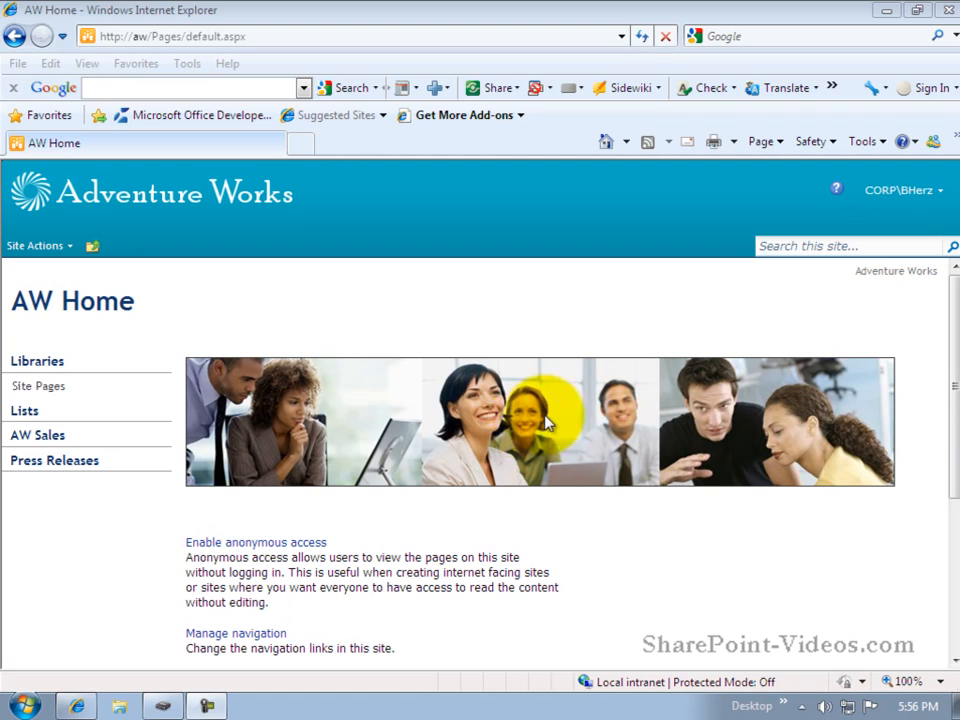
Step: Open Sales YTD by Country TY vs LY from the AW Sales site's Sales Reports Library in Report Builder and expand its datasets
click(60, 441)
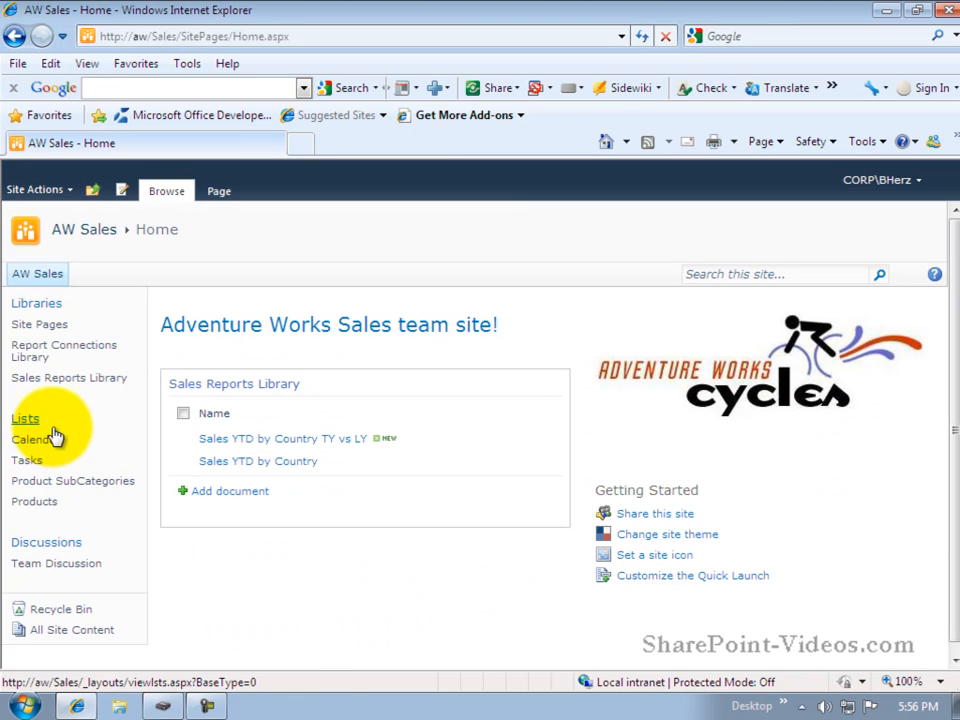
click(62, 380)
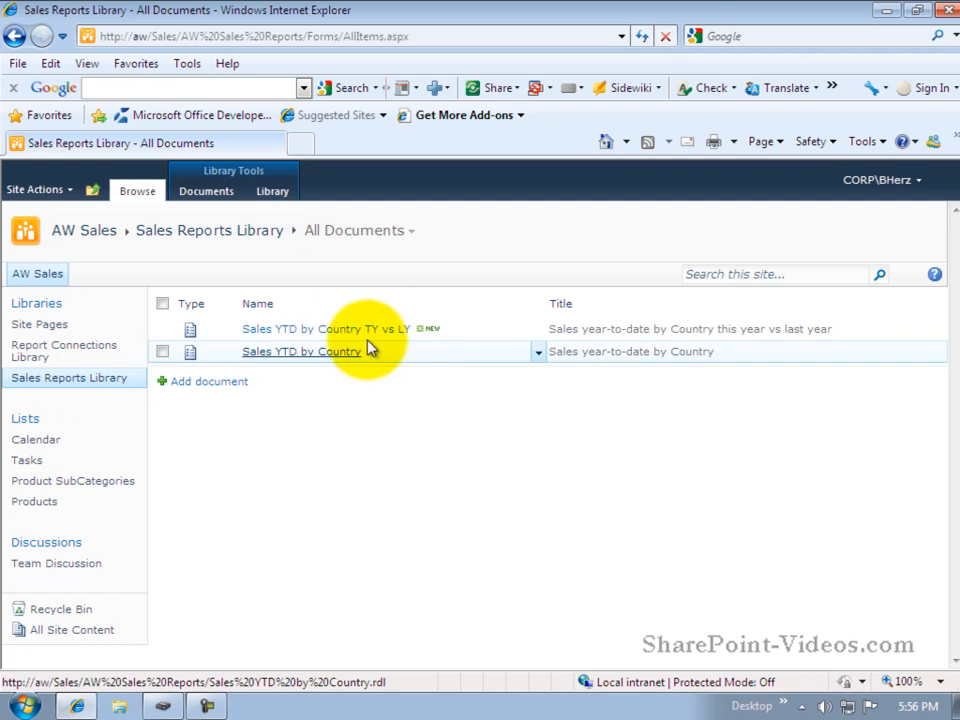
mouse_move(429, 328)
click(539, 329)
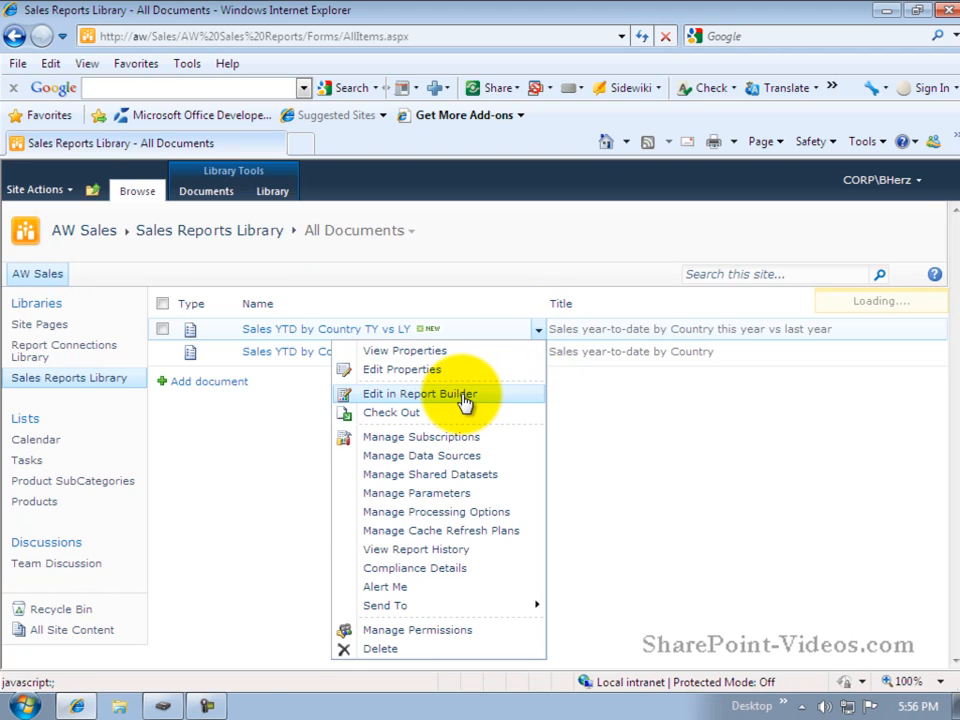
click(471, 398)
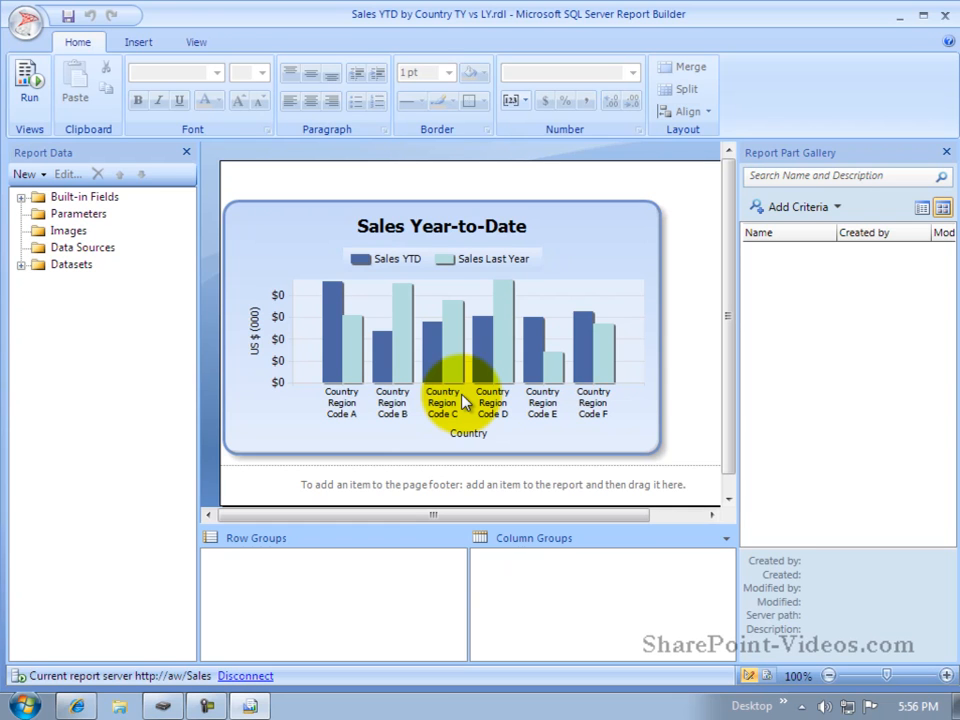
click(22, 266)
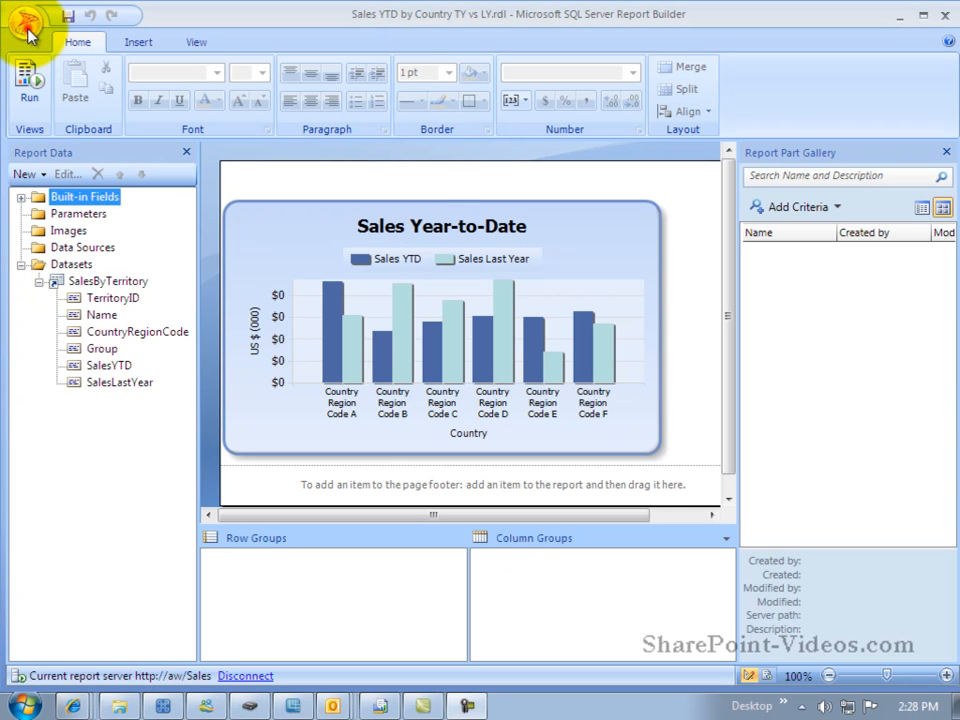
Step: Start publishing the report parts to the Data Connections document library, choosing to review and modify them before publishing
click(25, 20)
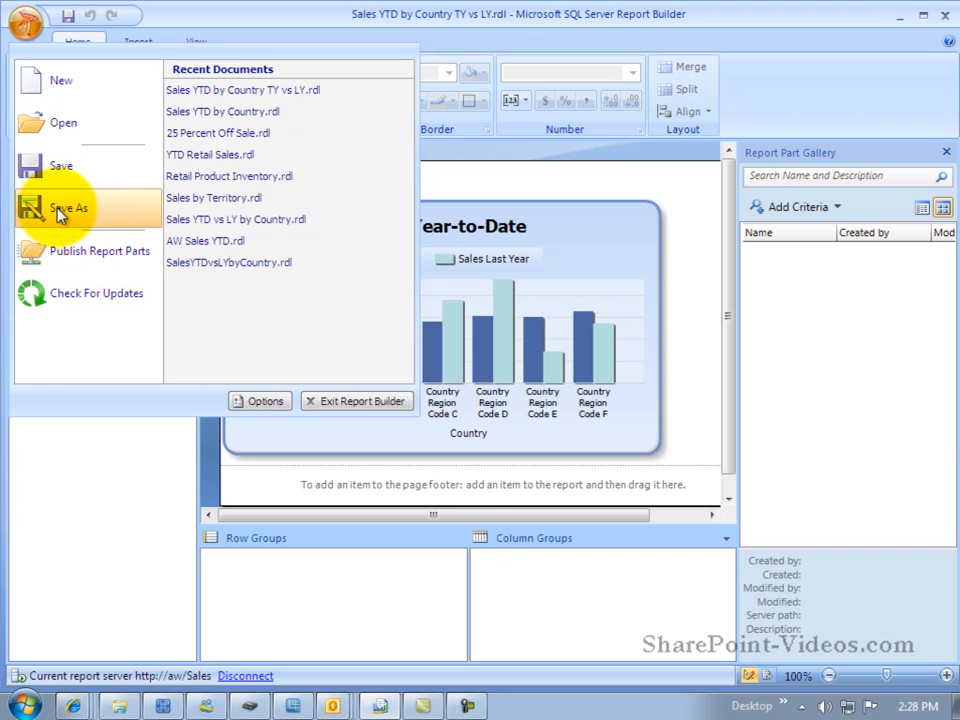
click(62, 250)
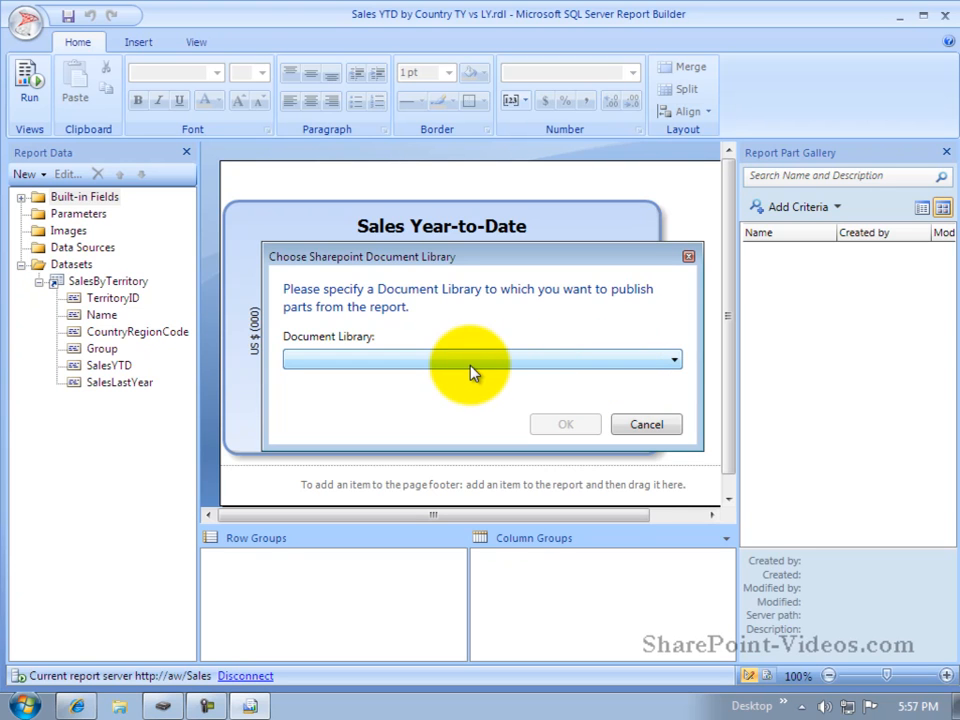
click(675, 361)
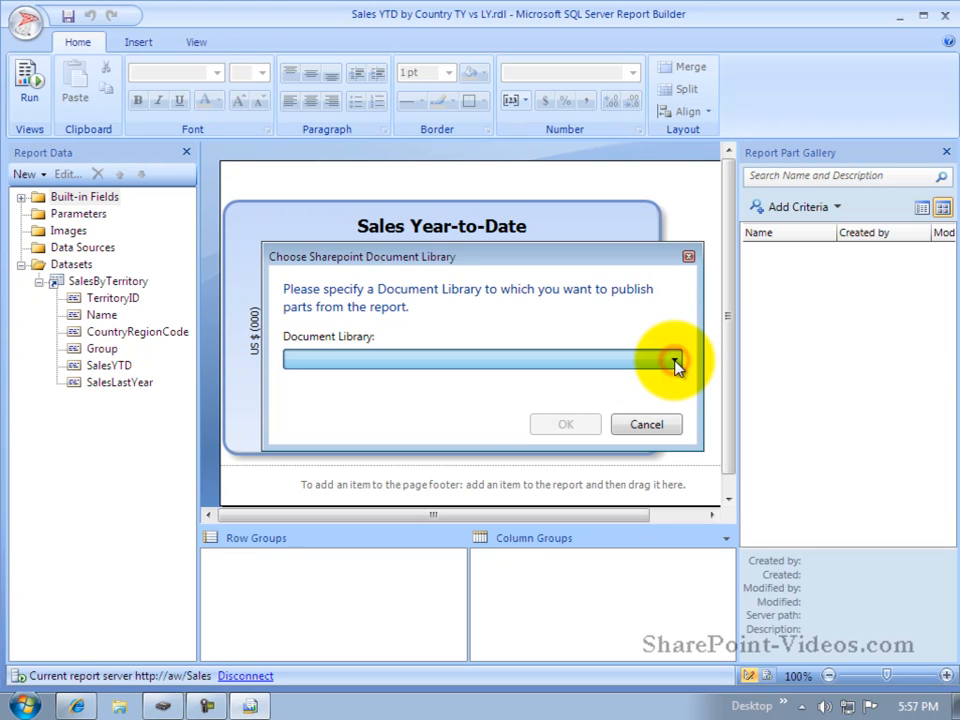
click(354, 380)
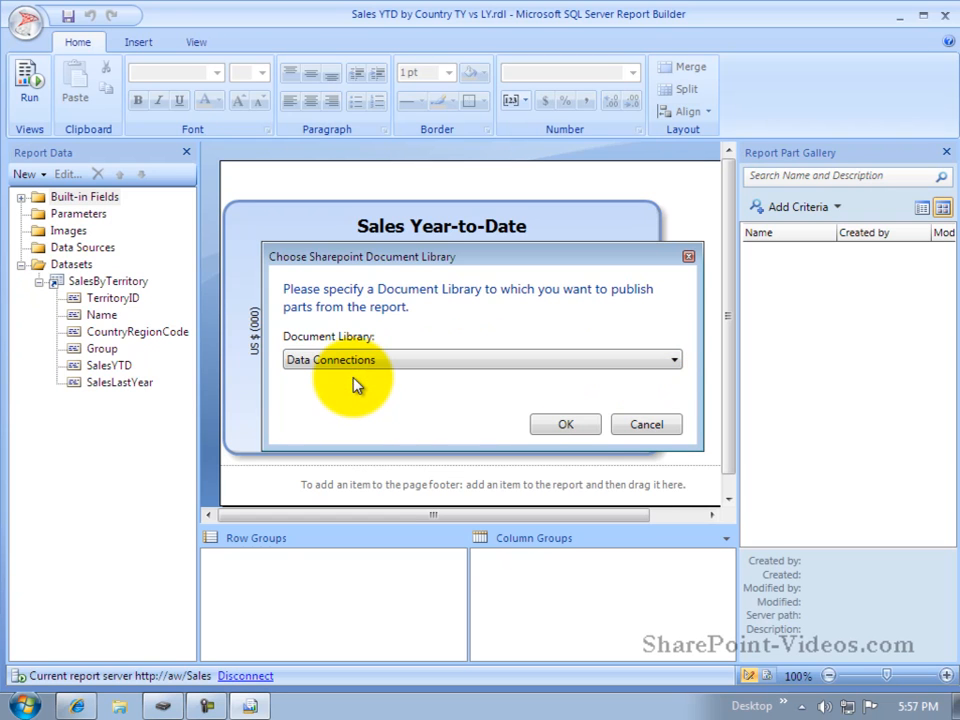
click(583, 426)
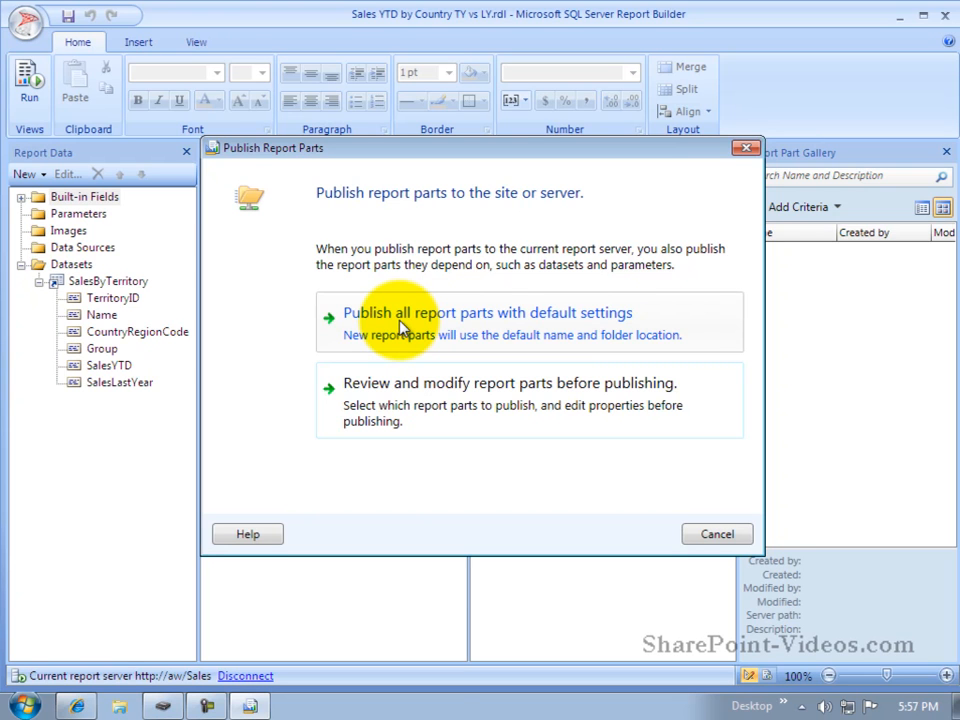
click(380, 394)
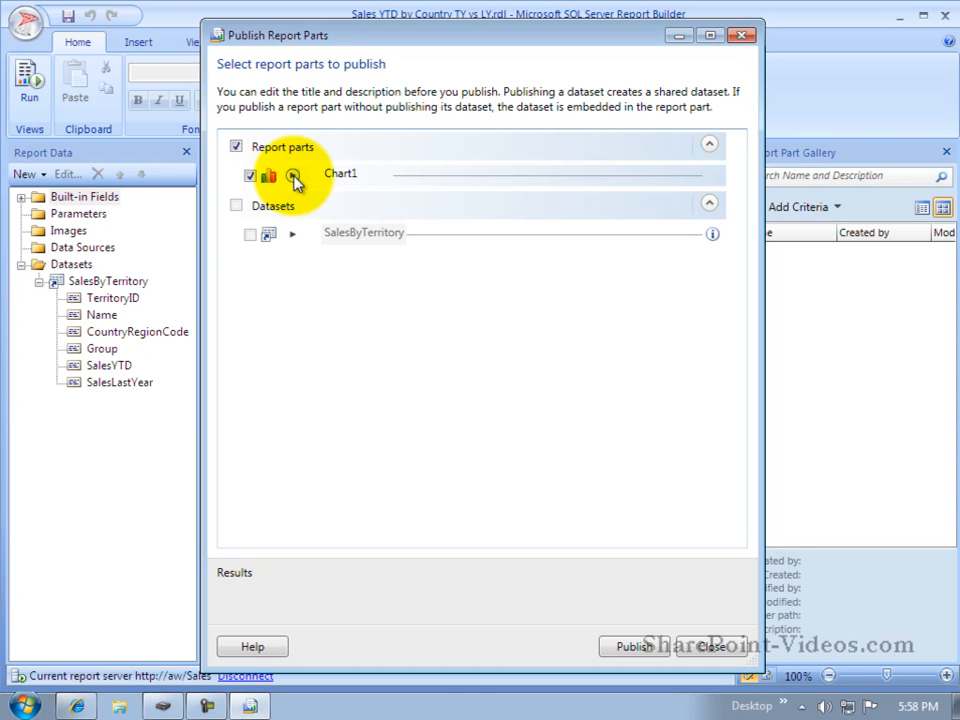
Step: Expand the Chart1 report part's details and rename it SalesYTDvsLY
click(292, 176)
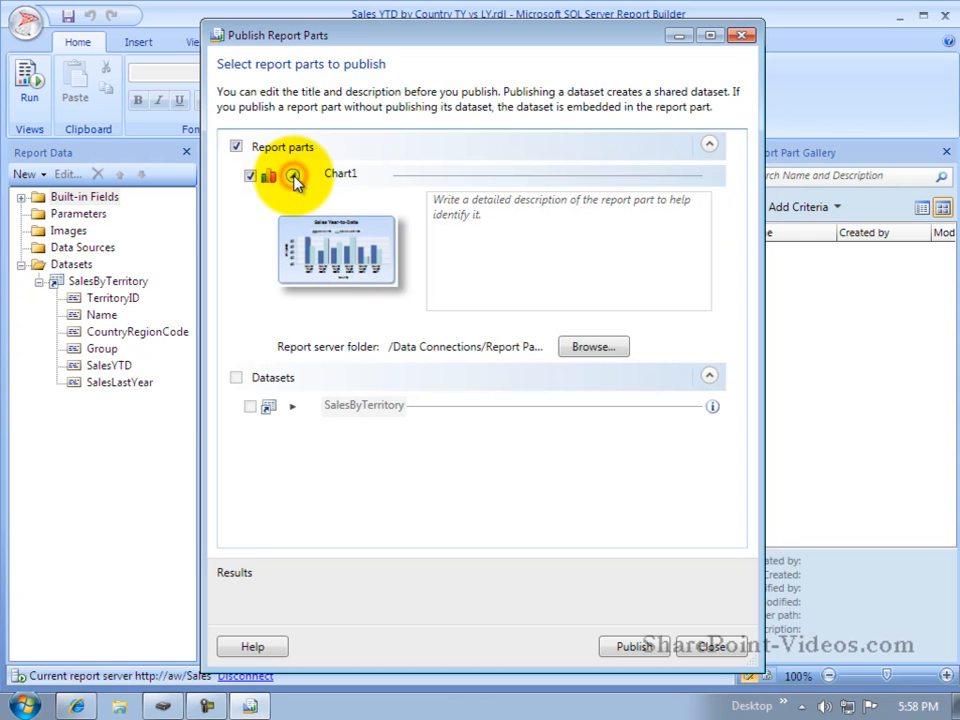
double_click(368, 173)
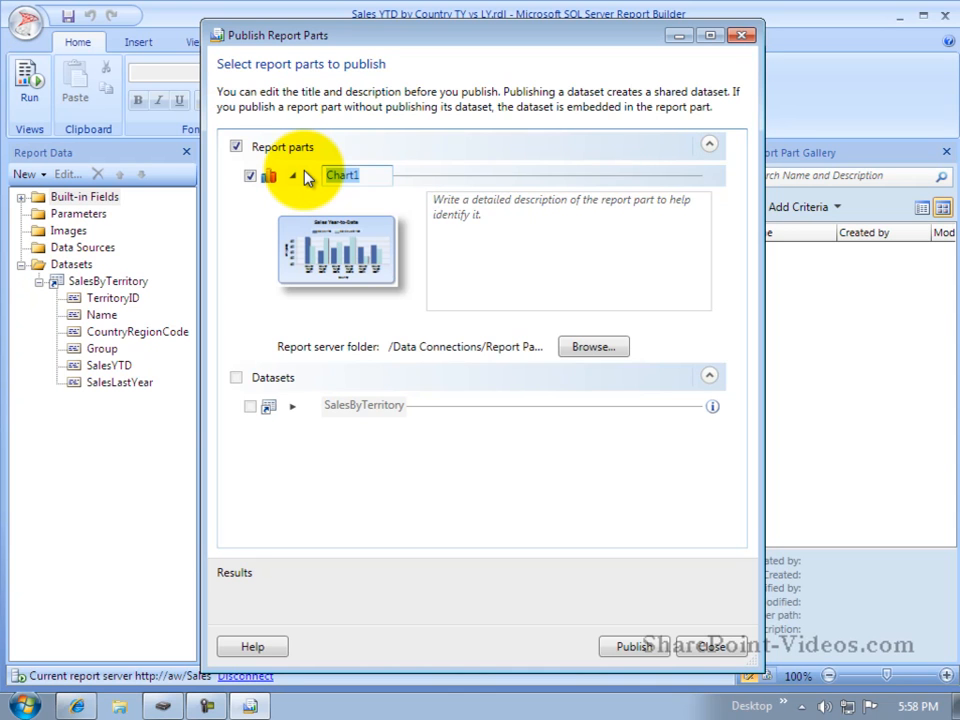
text(SalesYTDvsLY)
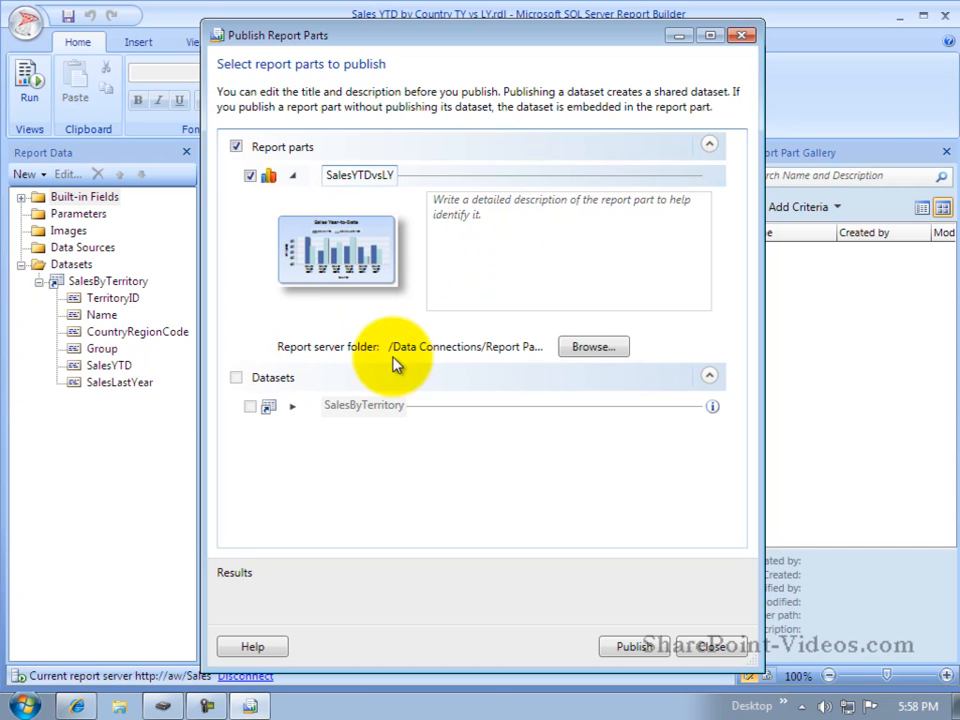
Step: Publish the SalesYTDvsLY chart to the Data Connections/Report Parts folder, then exit Report Builder without saving the report
click(593, 350)
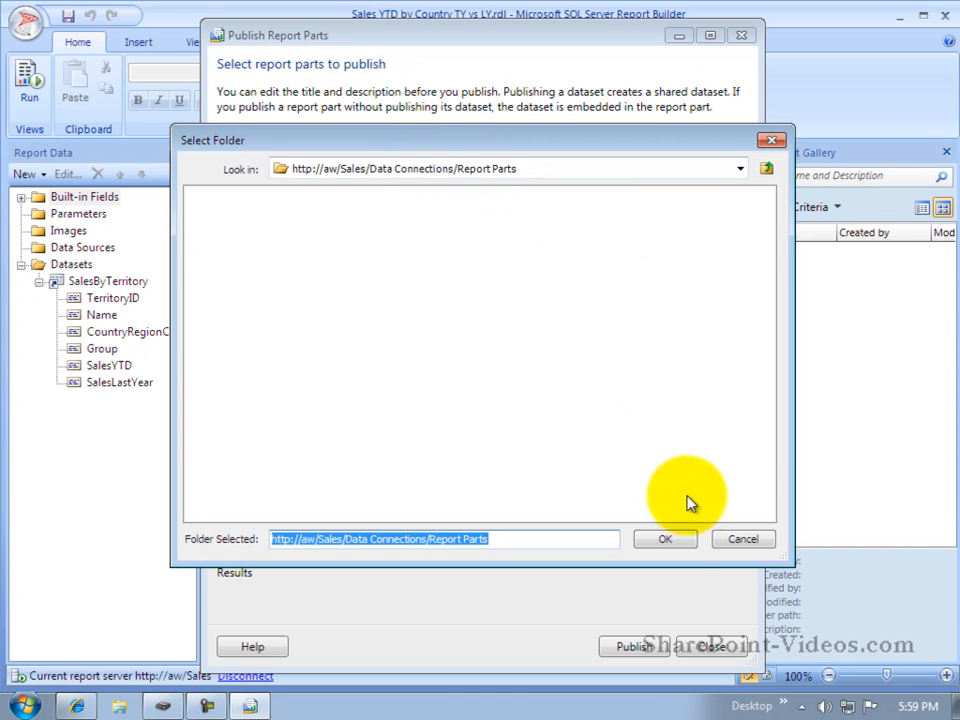
click(672, 542)
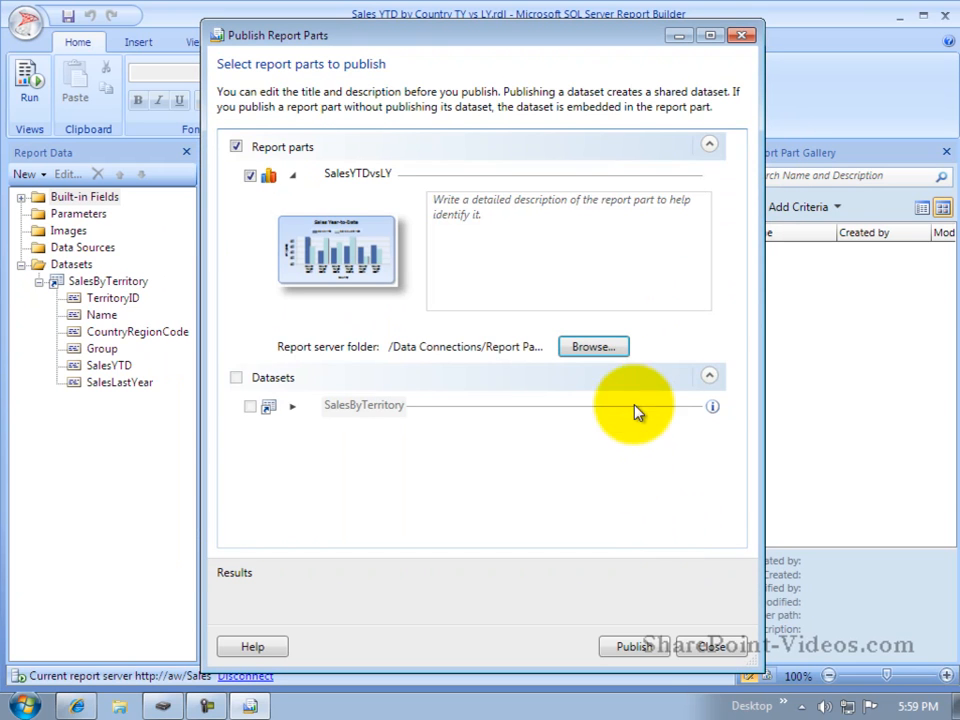
click(642, 650)
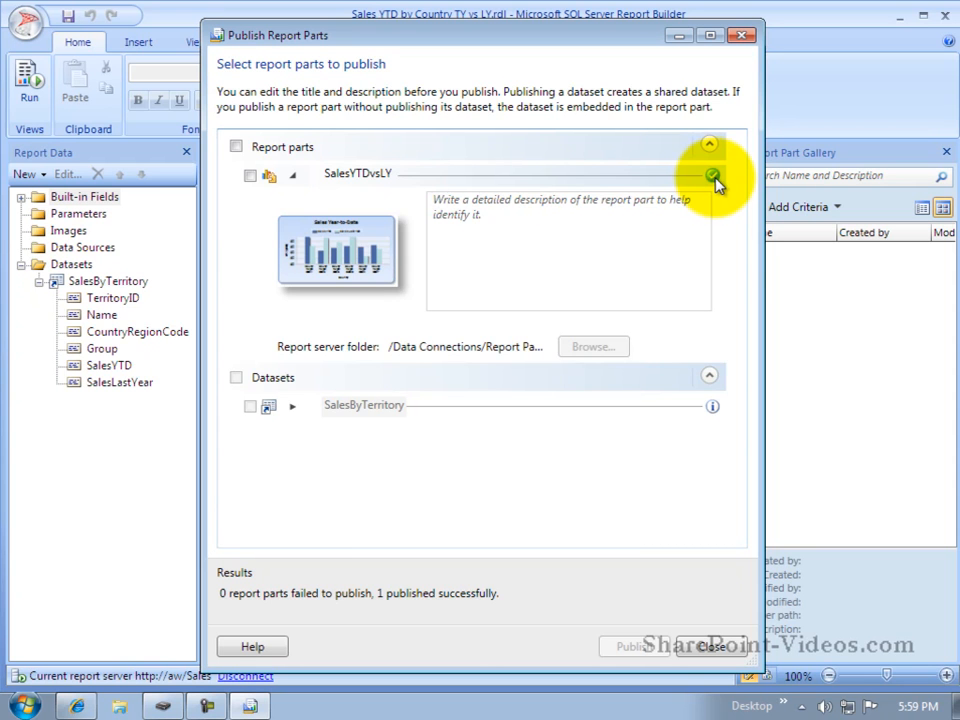
click(716, 647)
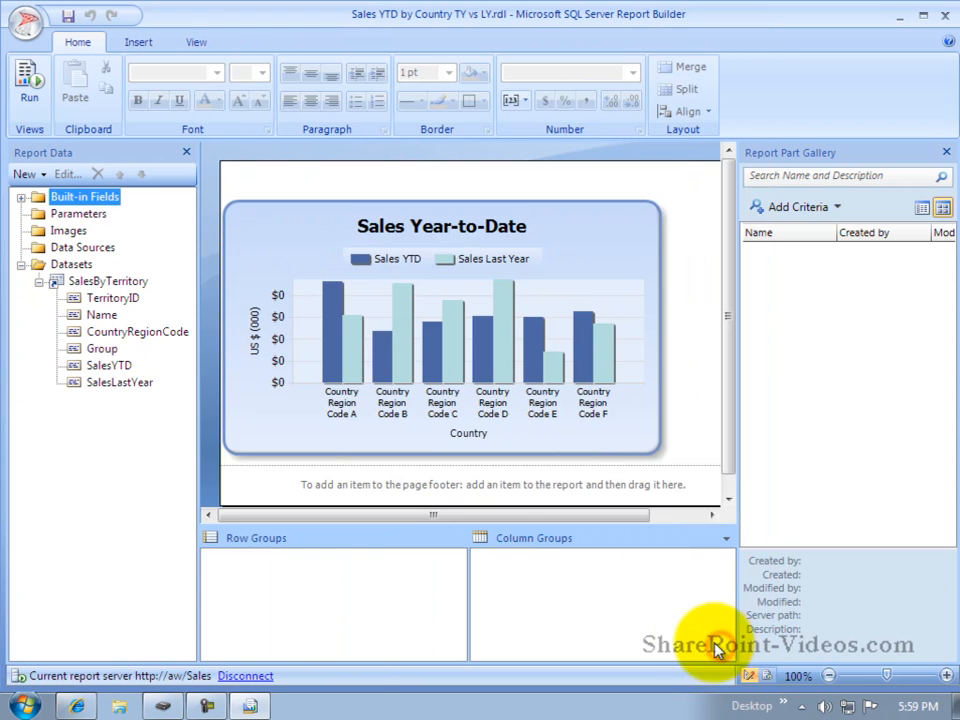
click(947, 18)
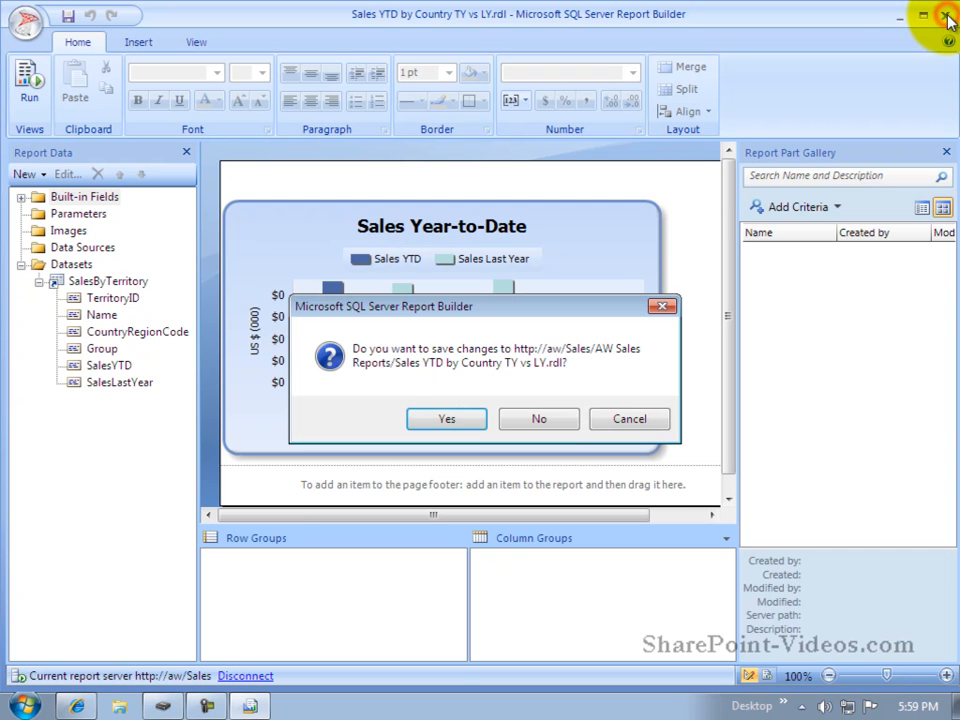
click(539, 422)
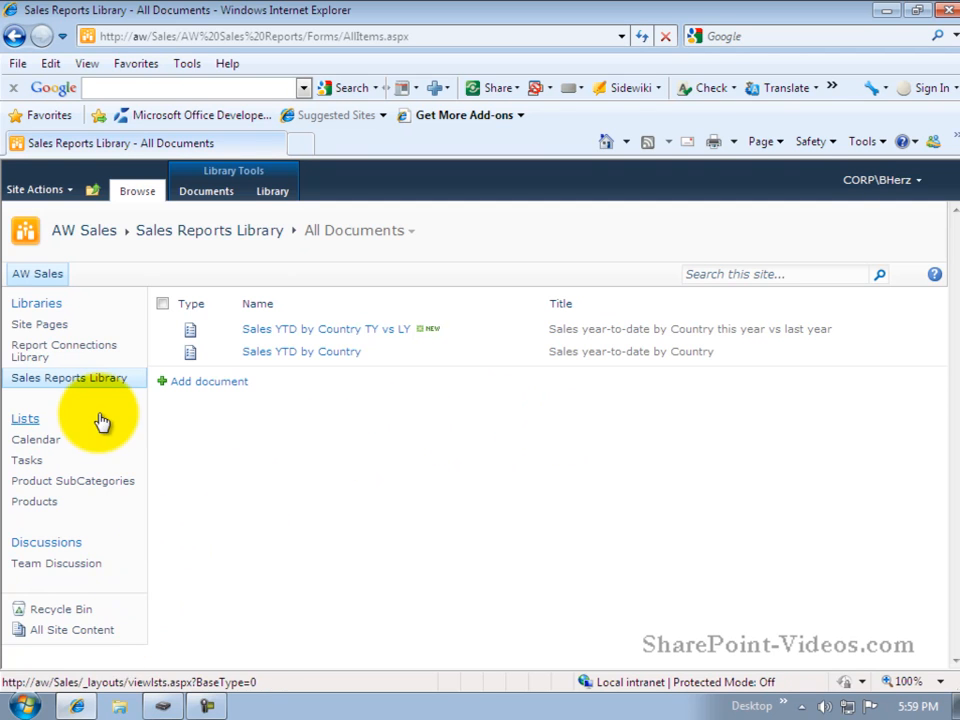
Step: Approve the SalesYTDvsLY item in the Report Parts folder of the Report Connections Library
click(61, 353)
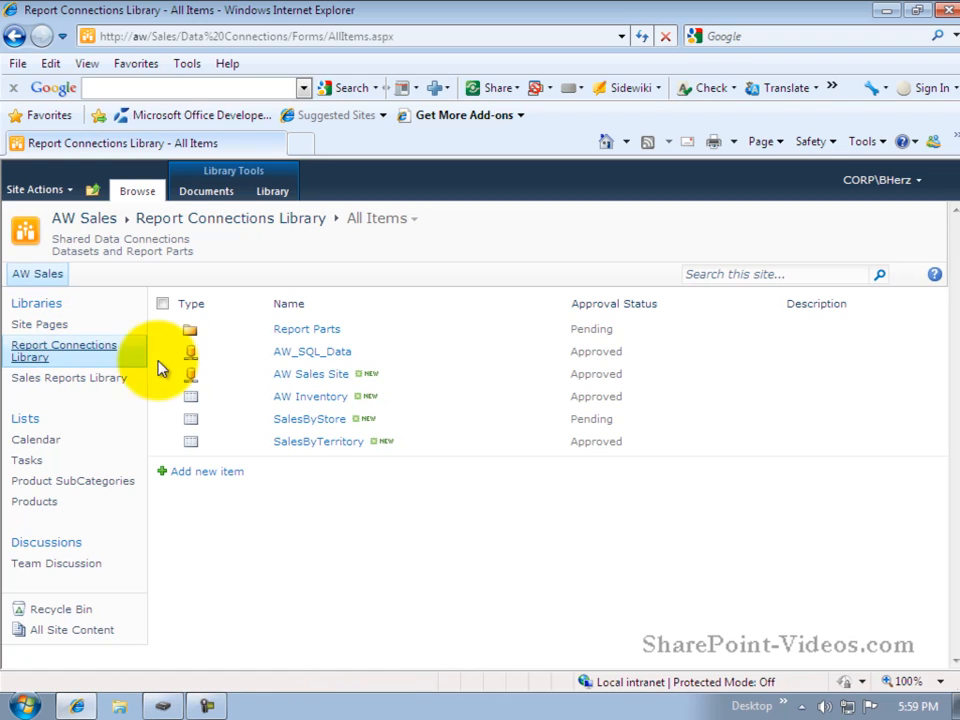
click(295, 330)
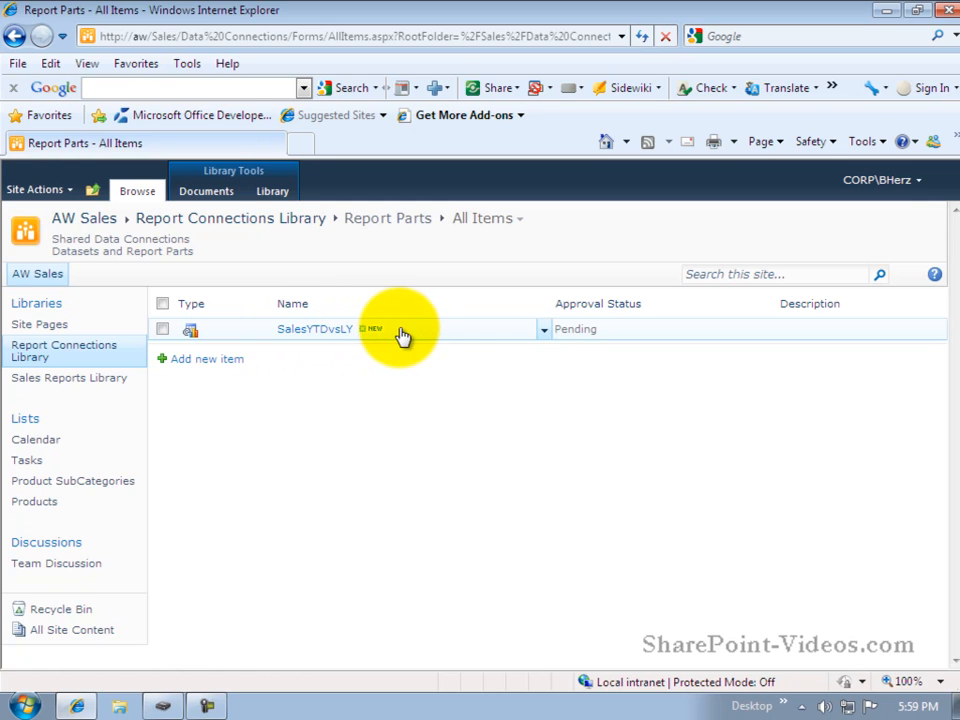
click(543, 332)
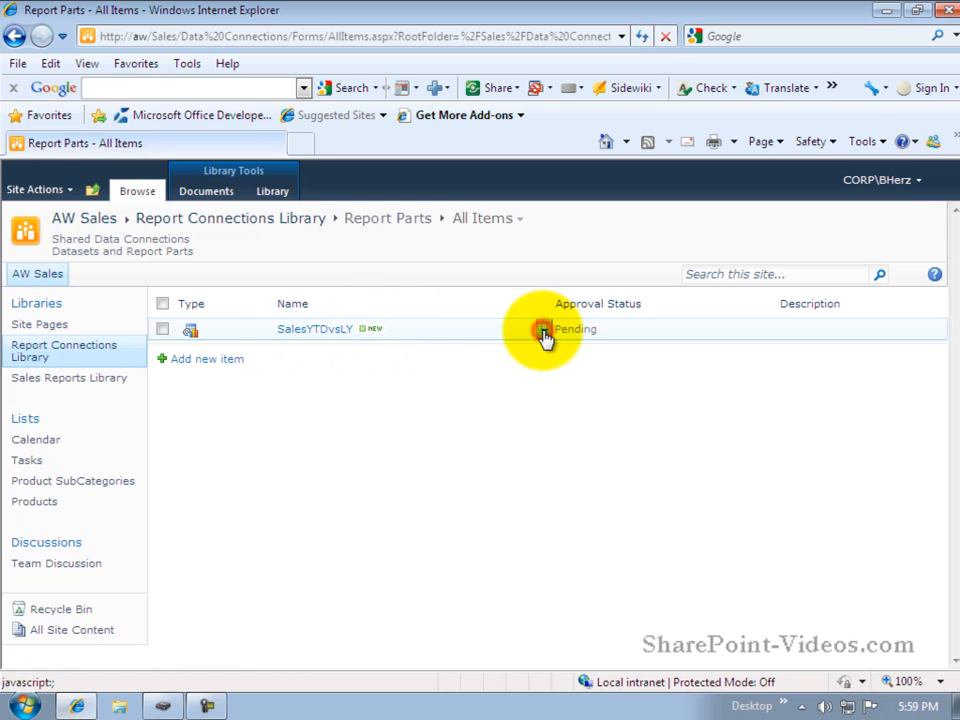
click(466, 433)
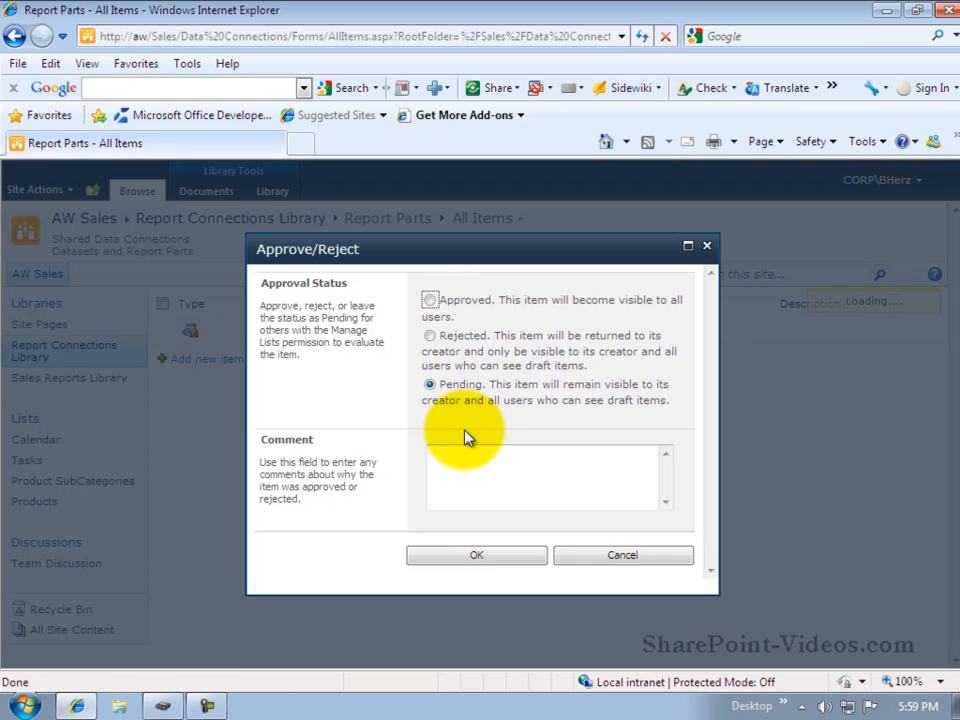
click(429, 300)
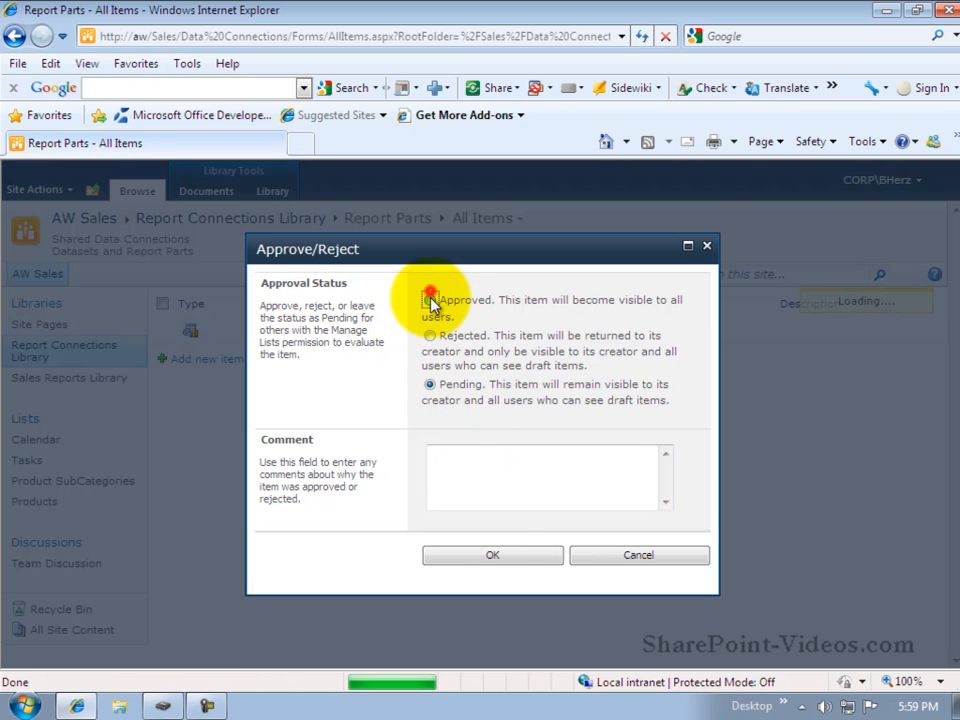
click(512, 555)
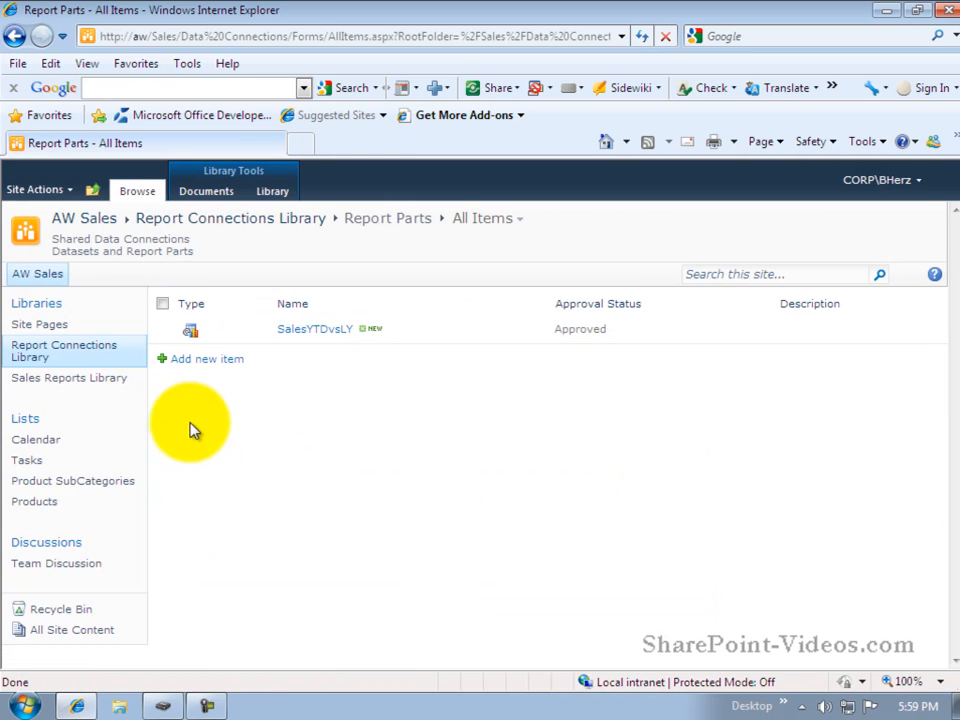
Step: Open the Sales YTD by Country report from the Sales Reports Library in Report Builder and review its chart and dataset fields
click(68, 379)
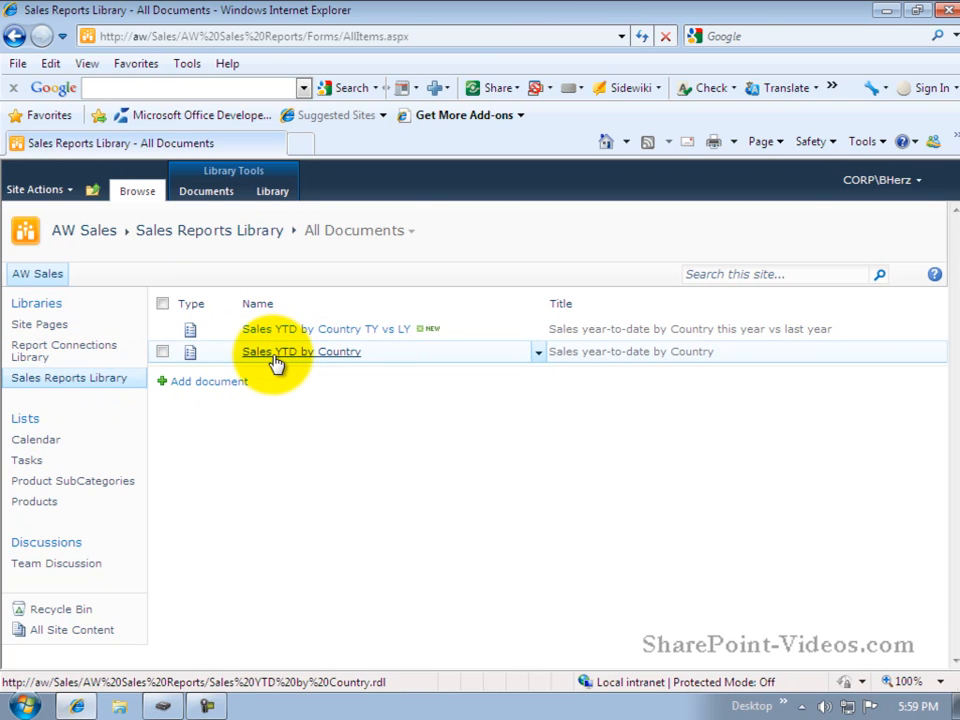
click(538, 357)
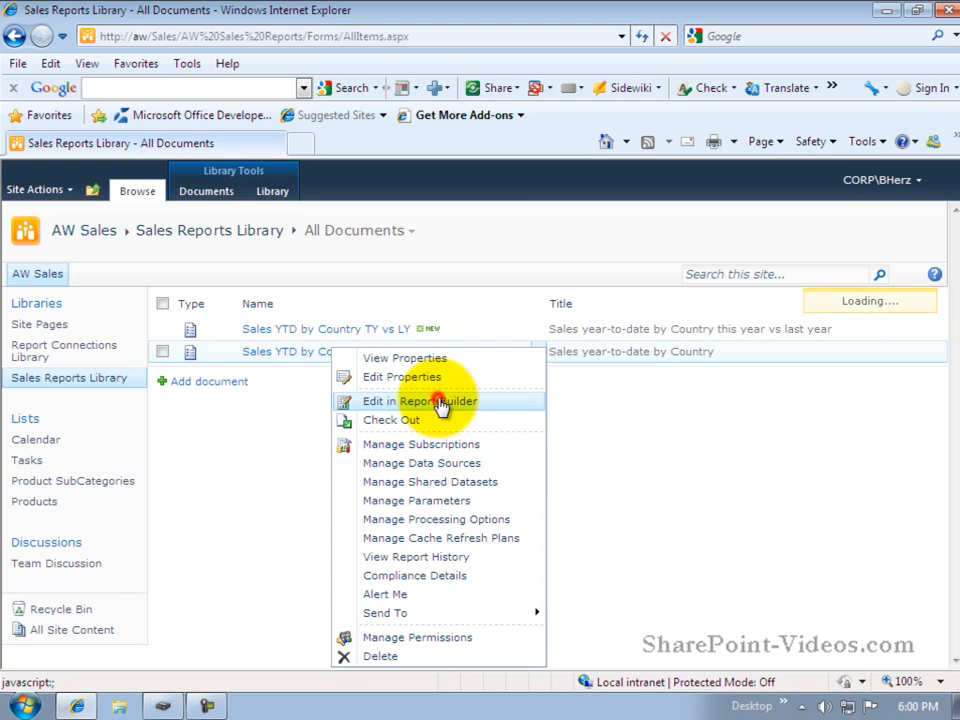
click(440, 403)
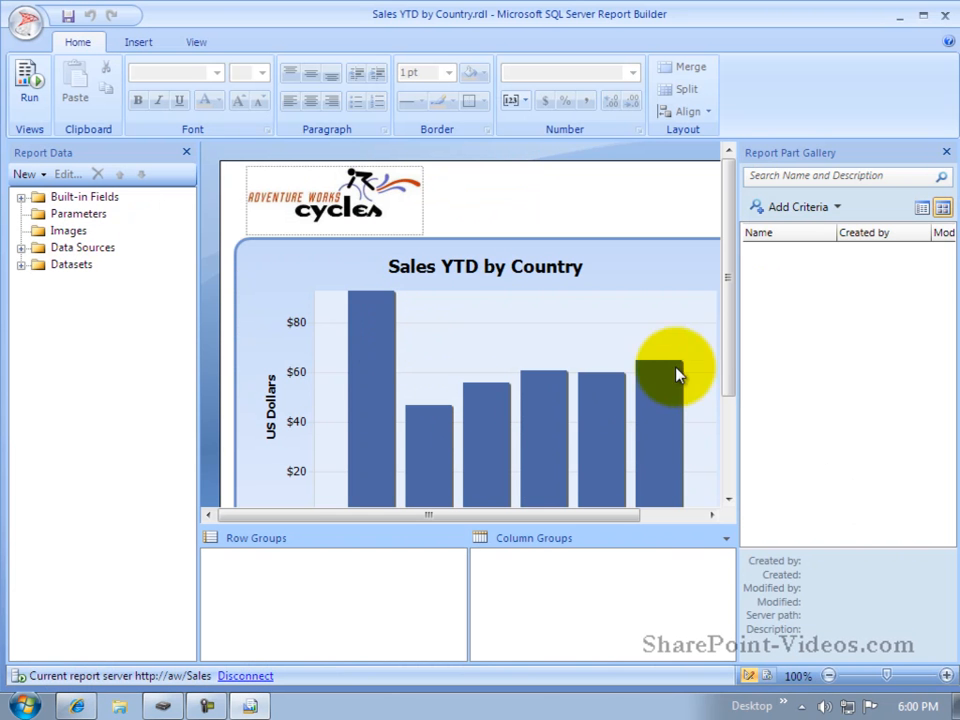
drag(728, 332, 728, 365)
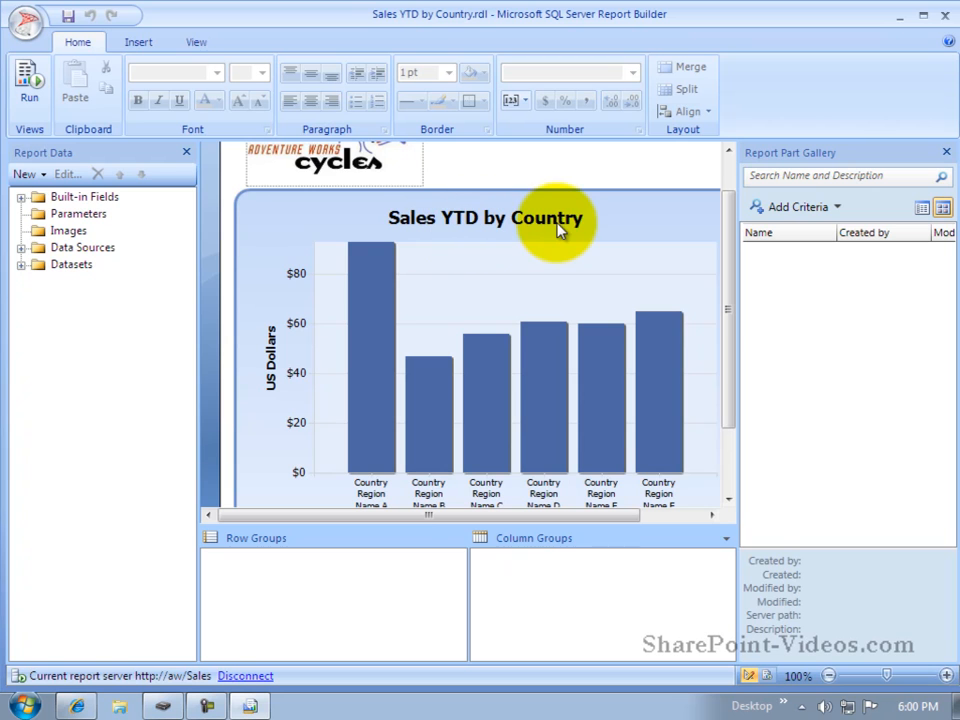
click(21, 264)
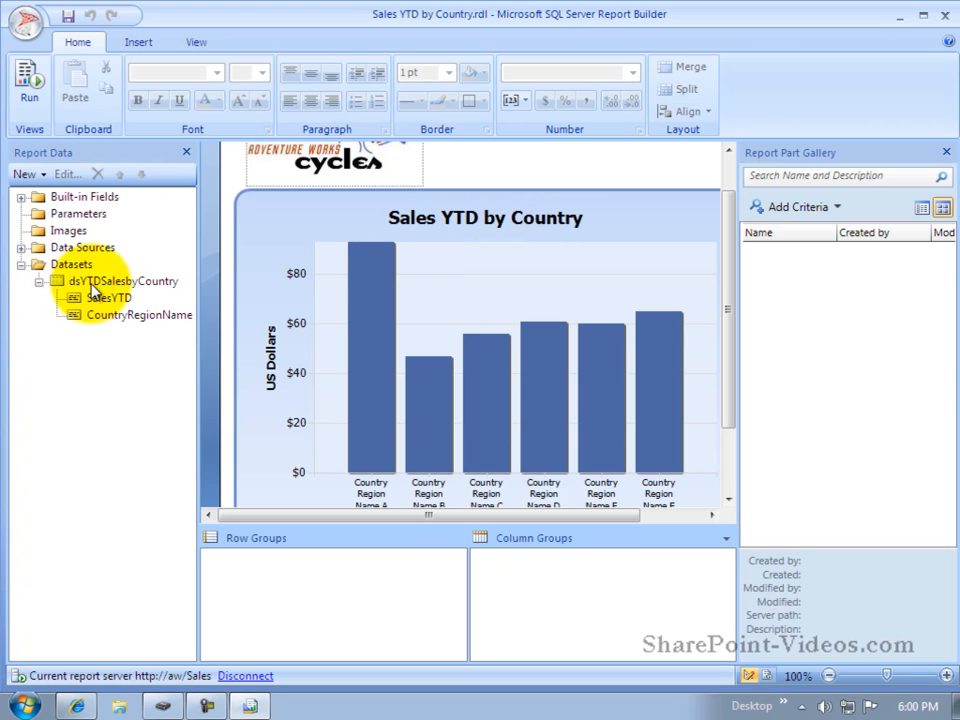
click(21, 264)
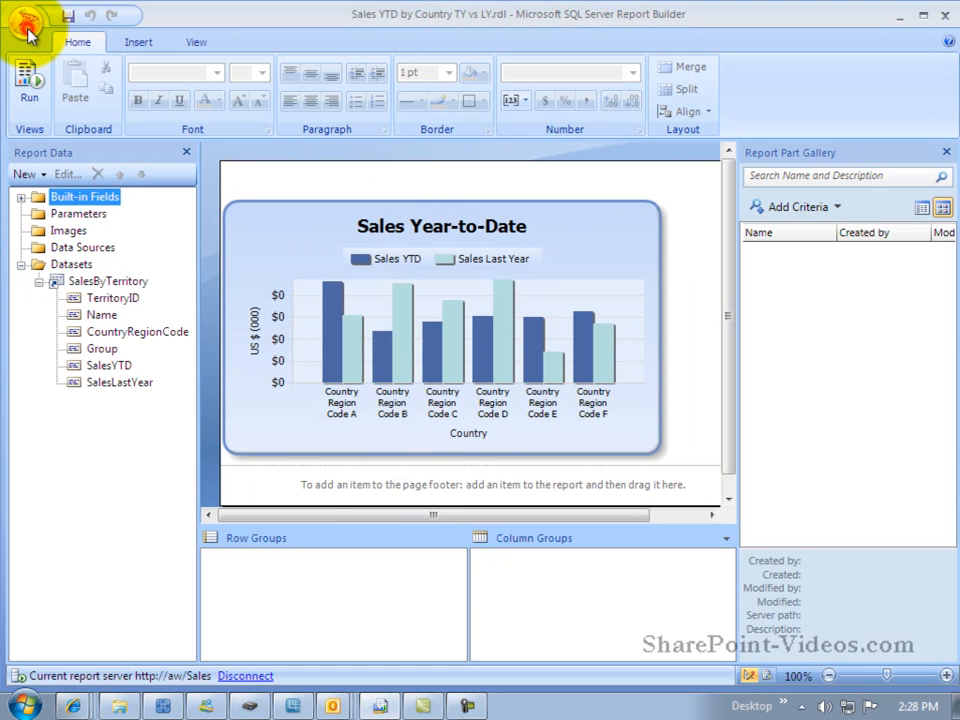
Step: Start publishing the report's parts to the Data Connections library with review before publishing, and exclude the AWLogo image
click(26, 21)
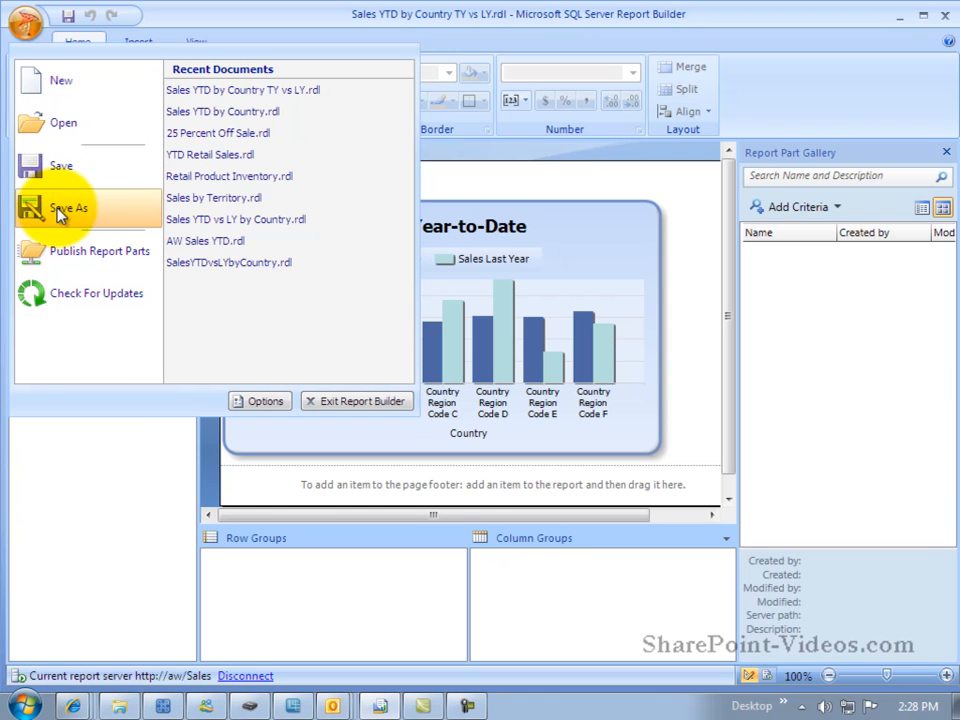
click(64, 251)
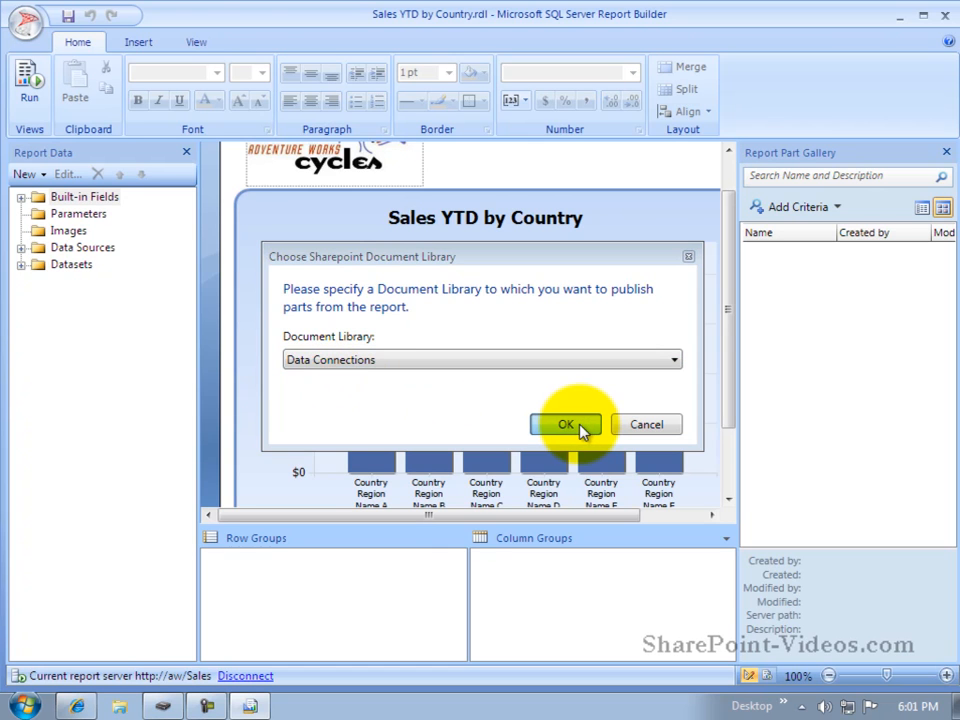
click(566, 425)
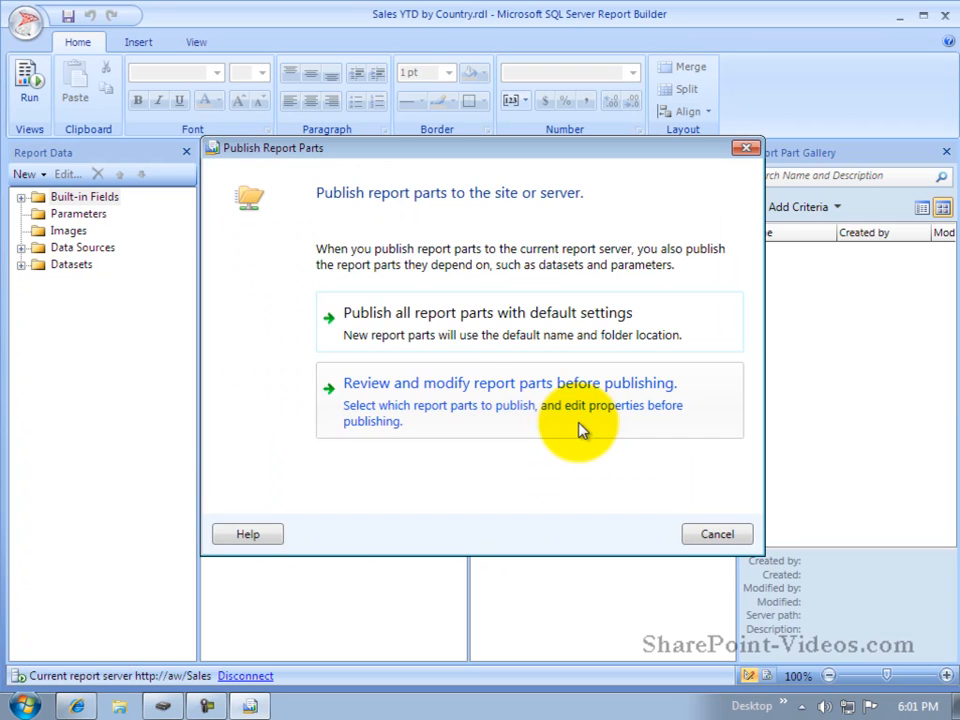
click(435, 390)
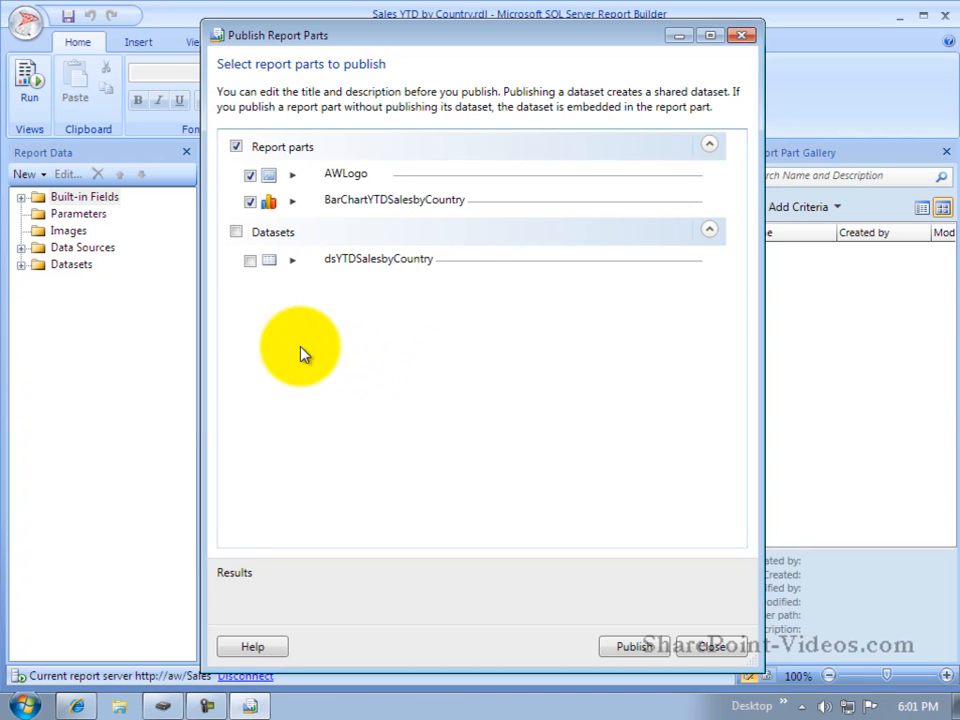
click(250, 175)
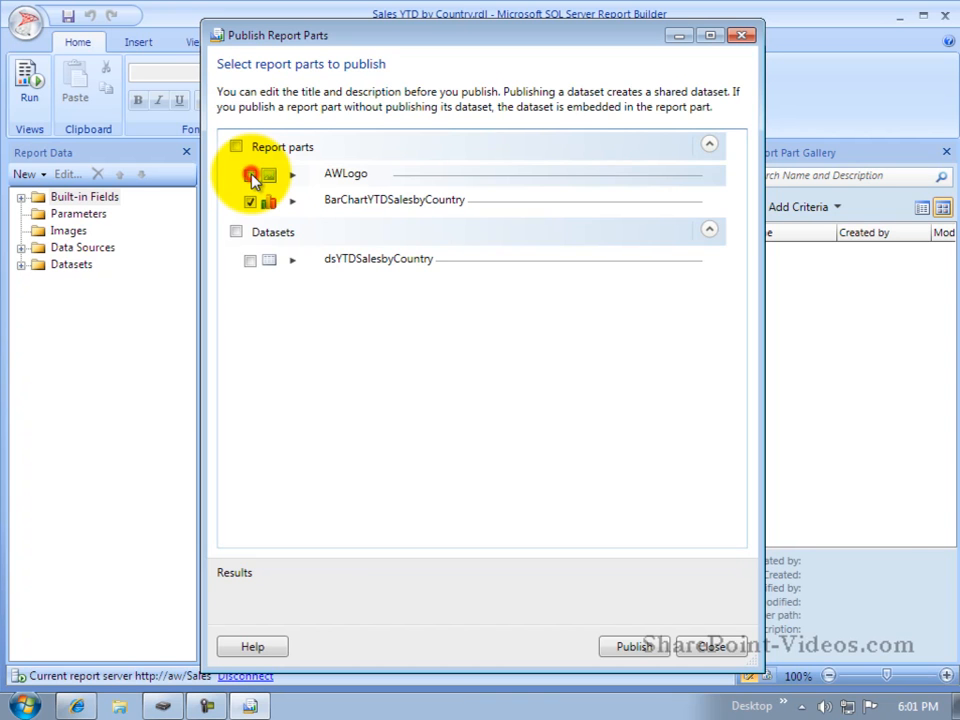
Step: Publish the BarChartYTDSalesbyCountry chart to the Data Connections/Report Parts folder, then exit Report Builder and save the report
click(292, 202)
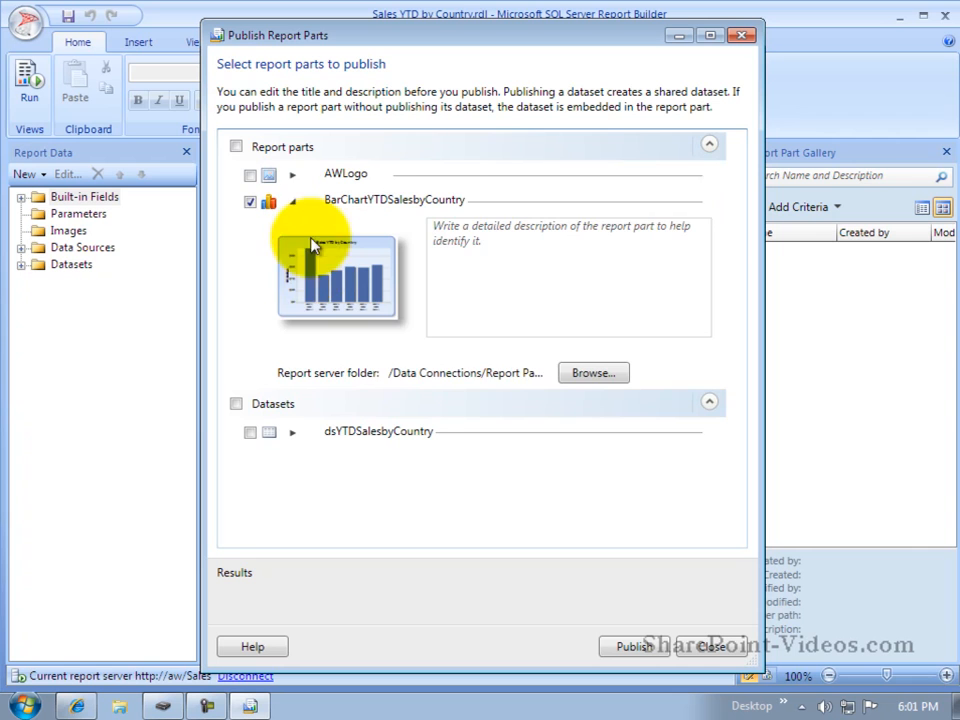
click(595, 373)
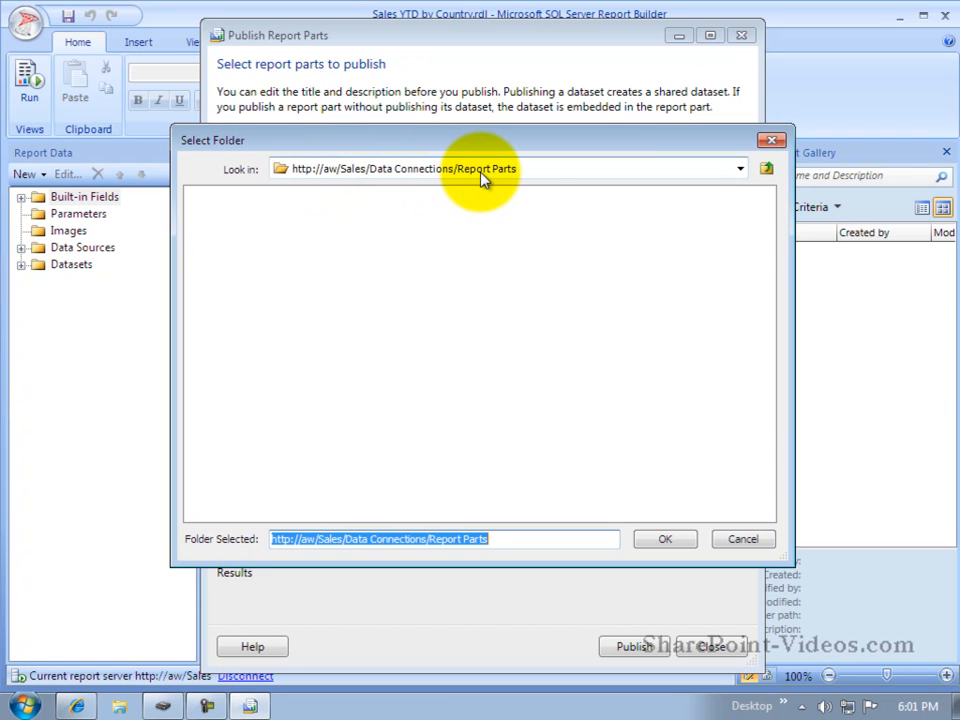
click(665, 539)
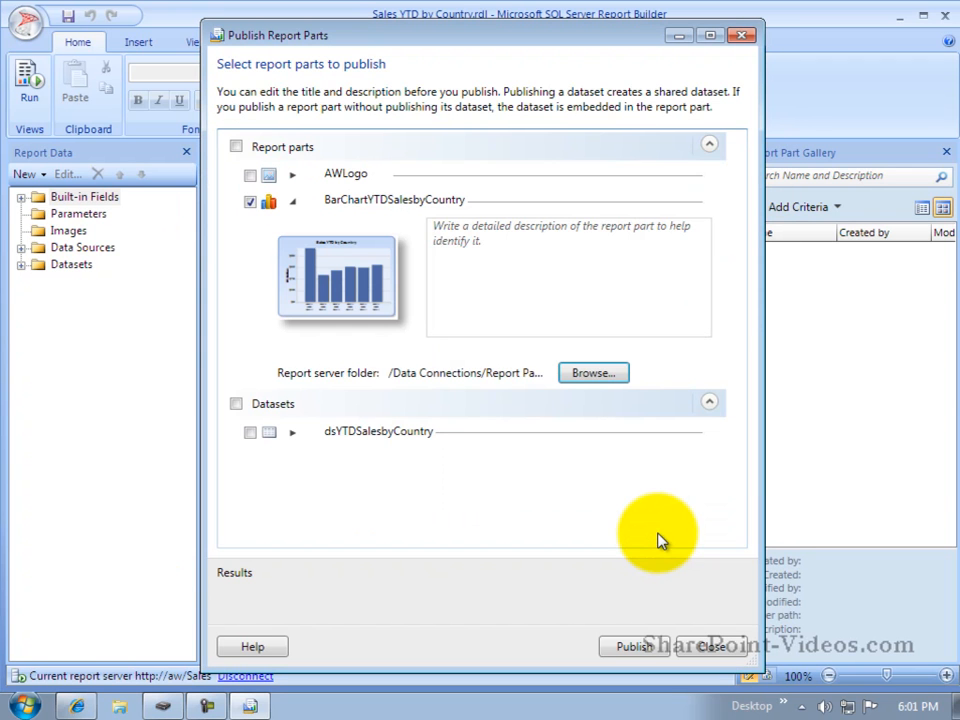
click(640, 647)
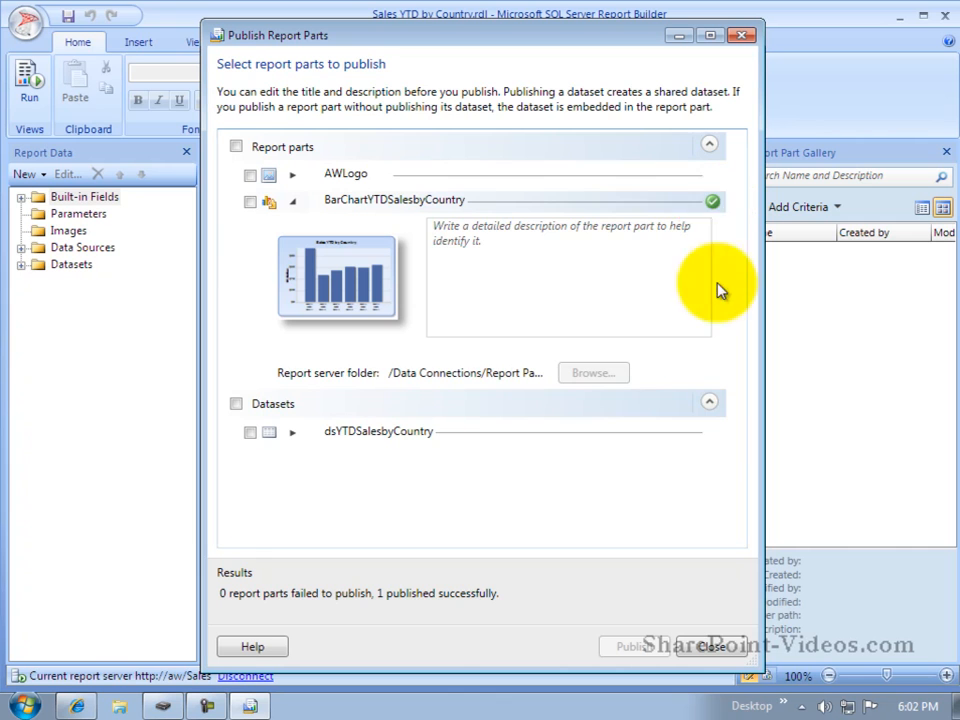
click(724, 651)
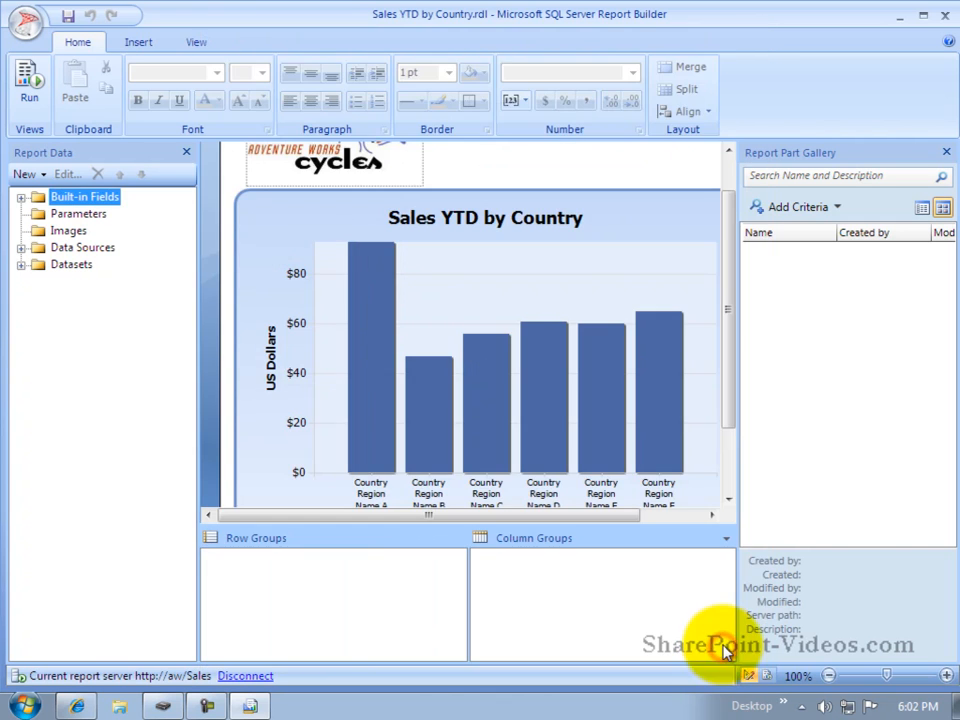
click(947, 16)
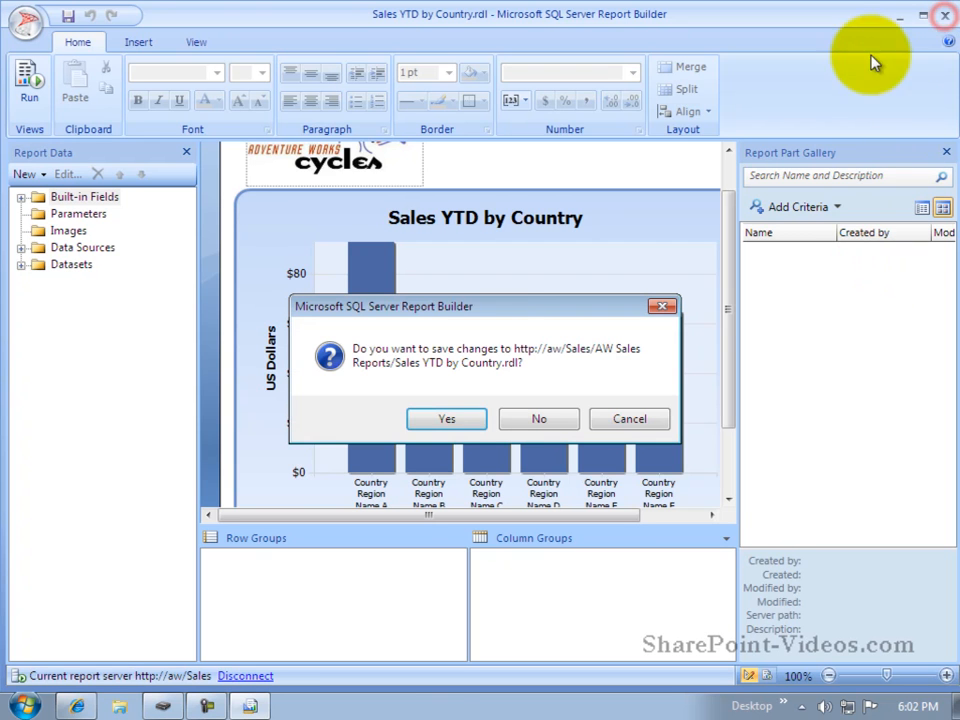
click(449, 420)
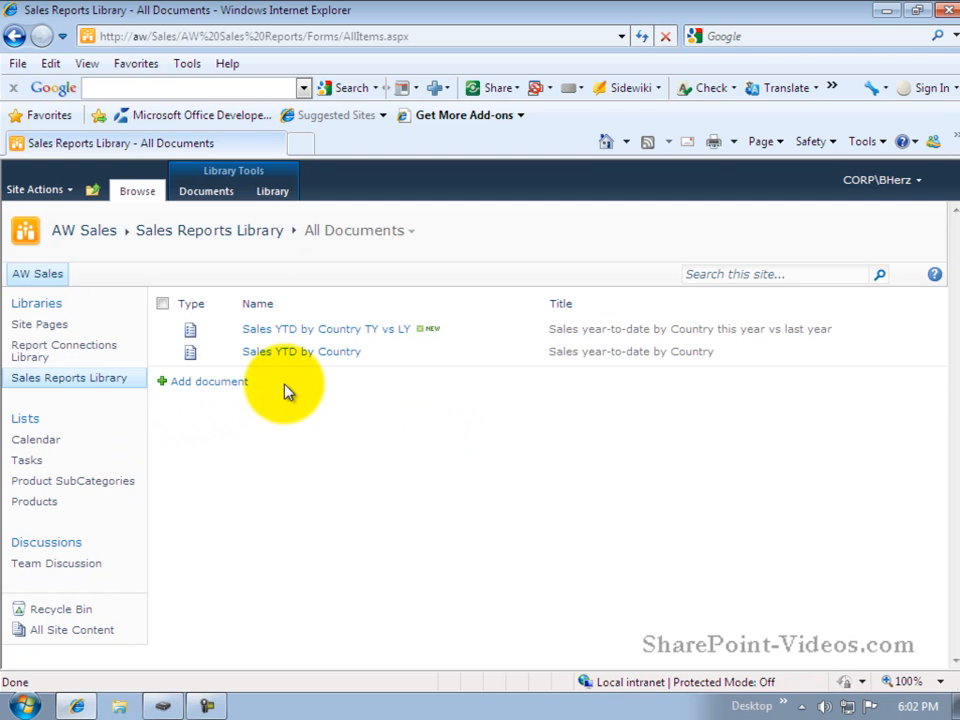
Step: Approve the BarChartYTDSalesbyCountry item in the Report Parts folder of the Report Connections Library
click(84, 353)
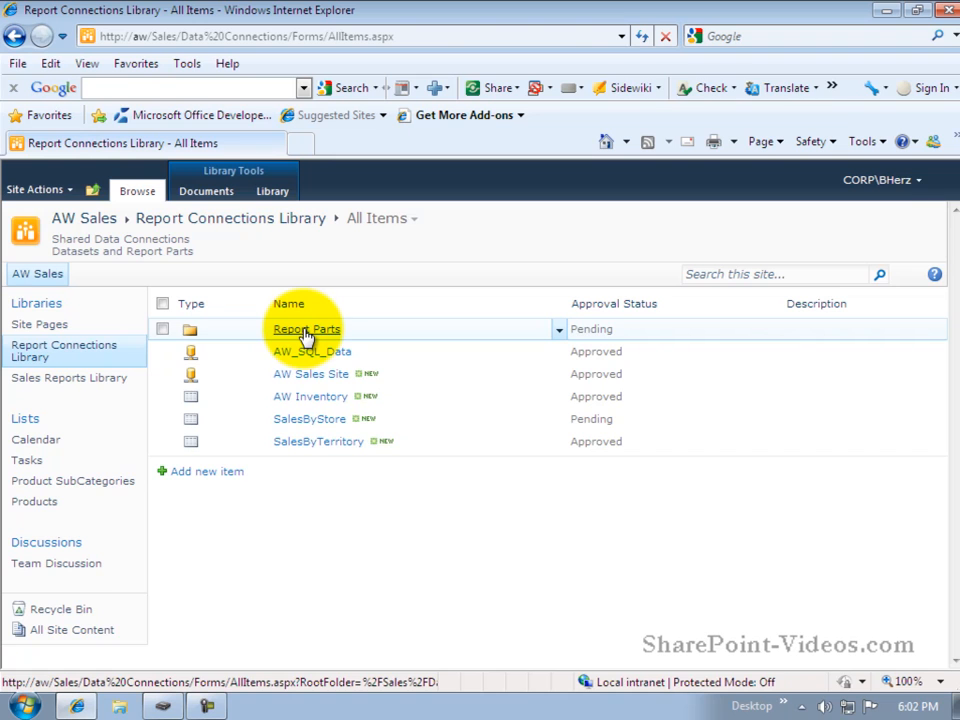
click(306, 333)
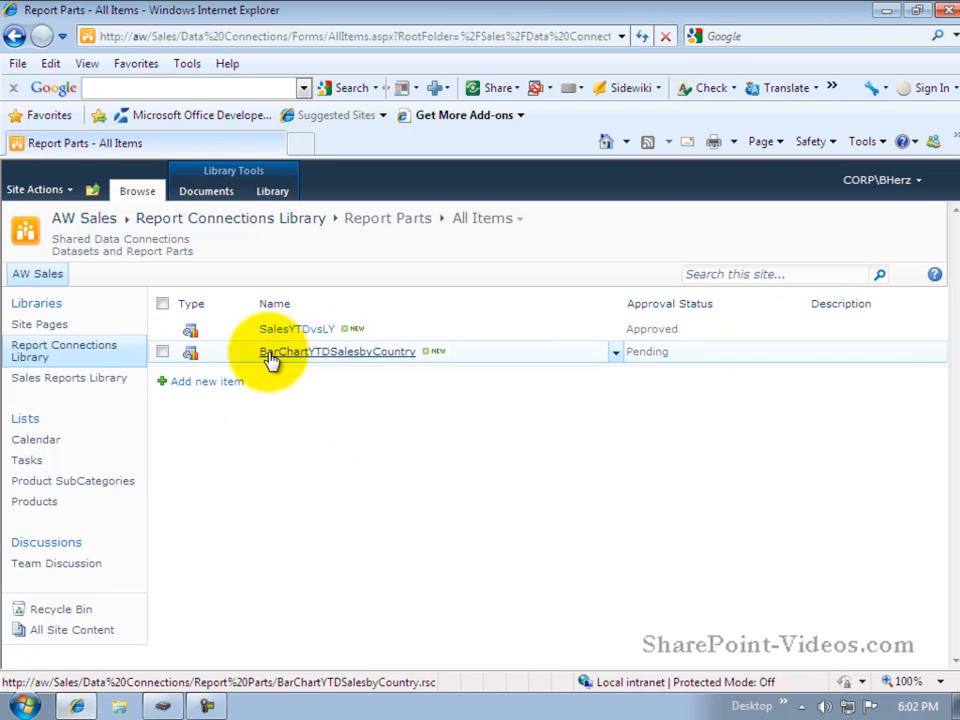
mouse_move(618, 362)
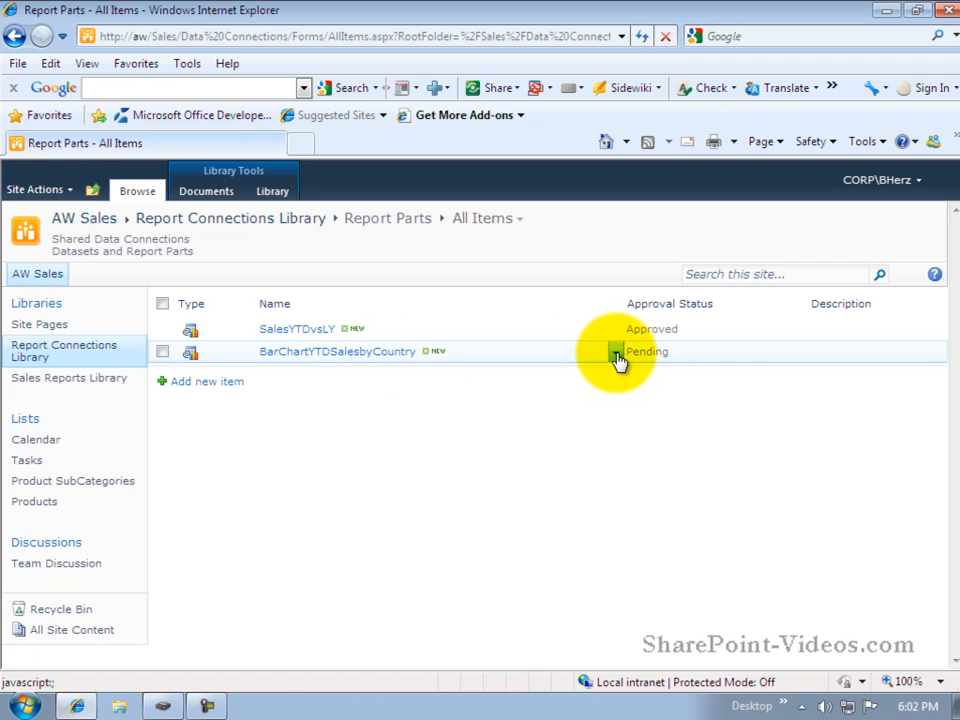
click(617, 355)
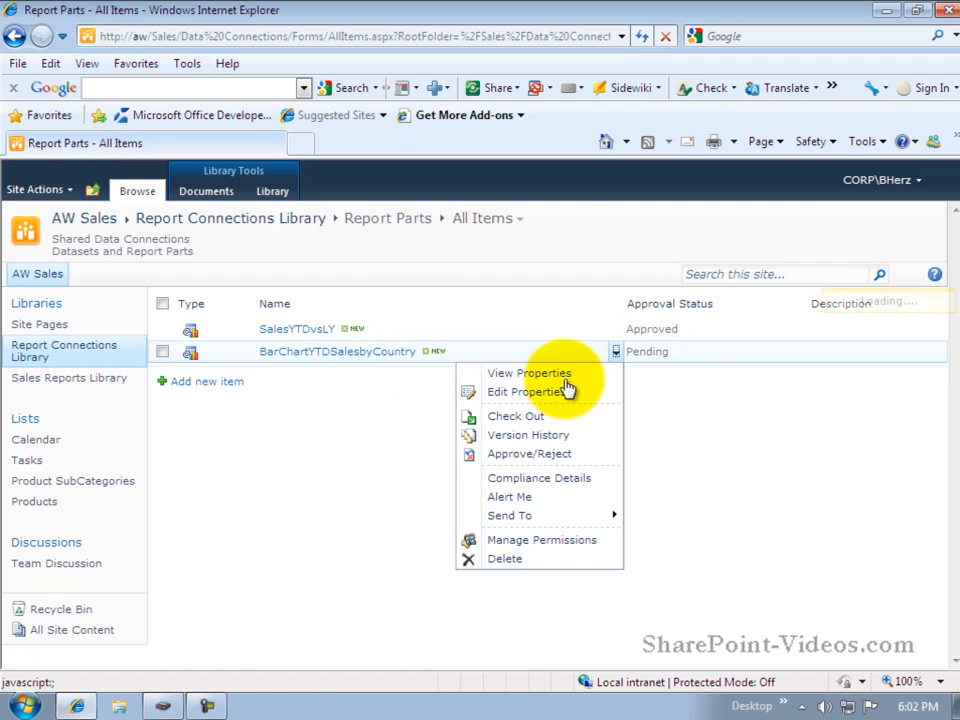
click(524, 453)
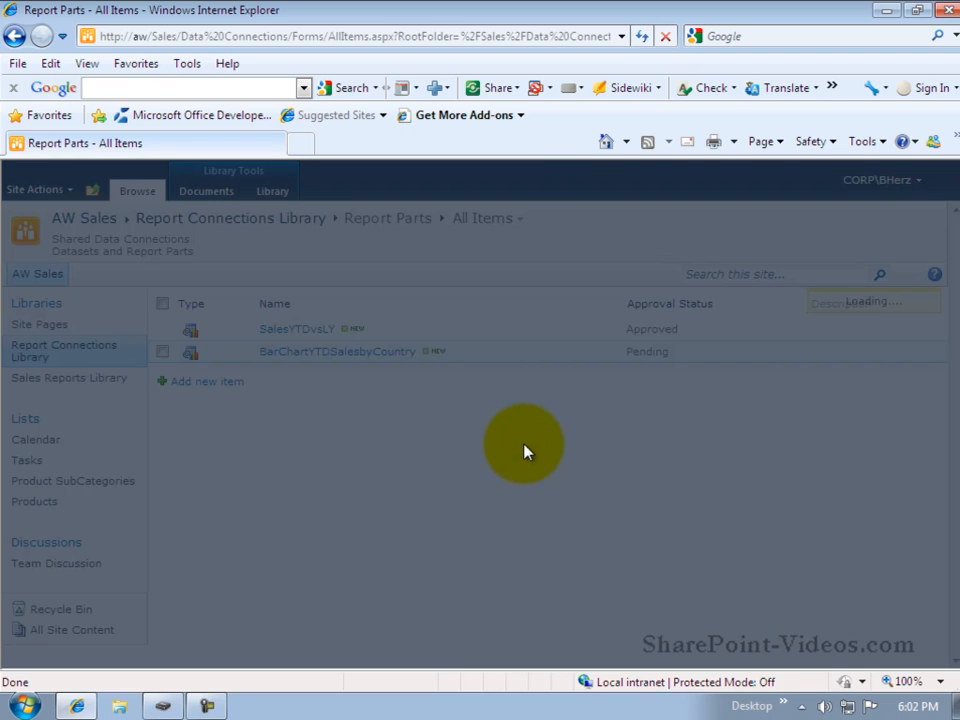
click(430, 300)
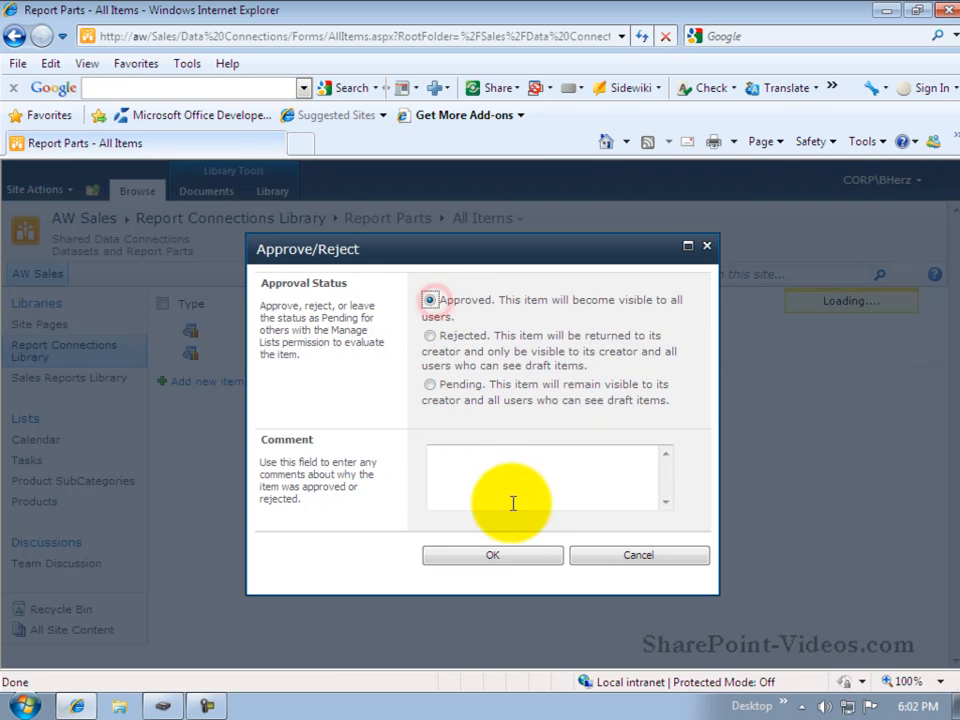
click(510, 553)
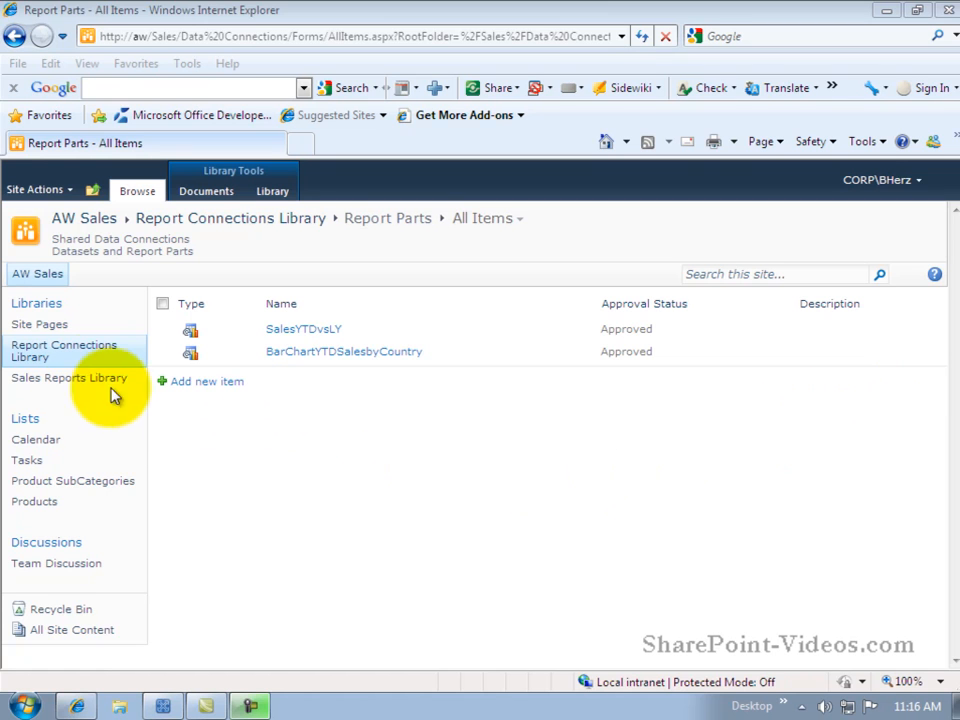
Step: Create a new Report Builder report from the Sales Reports Library and start it as a blank report
click(85, 380)
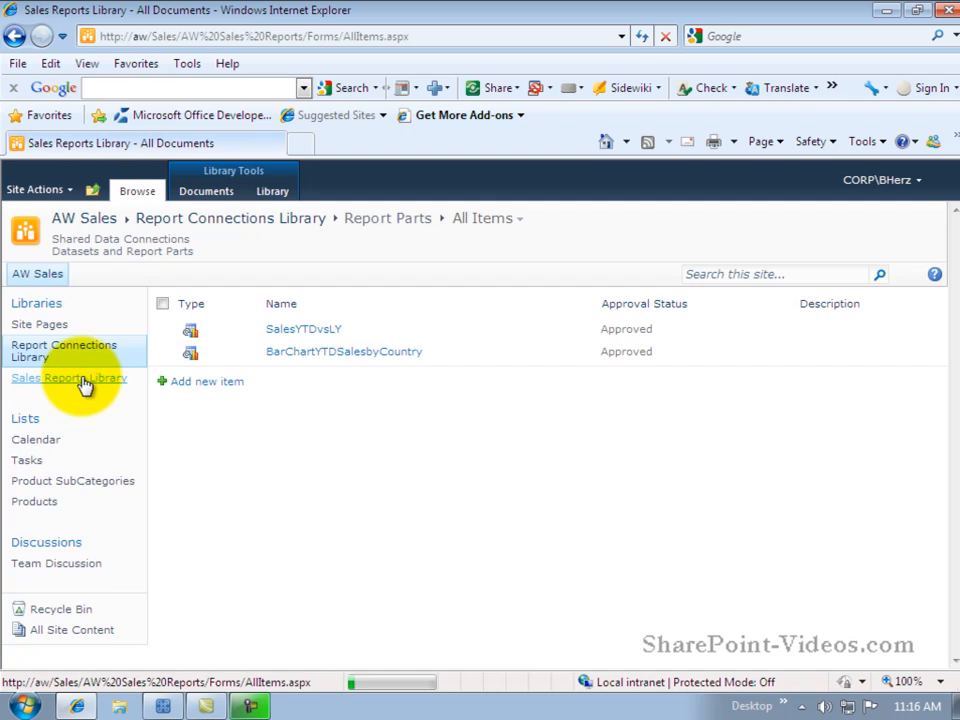
click(215, 196)
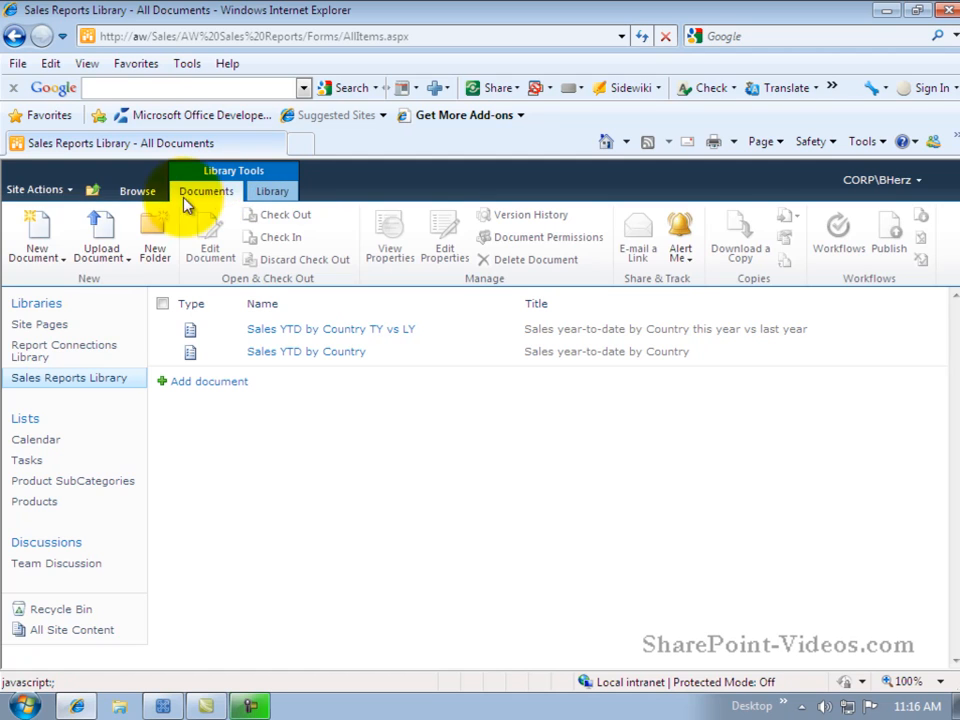
click(60, 258)
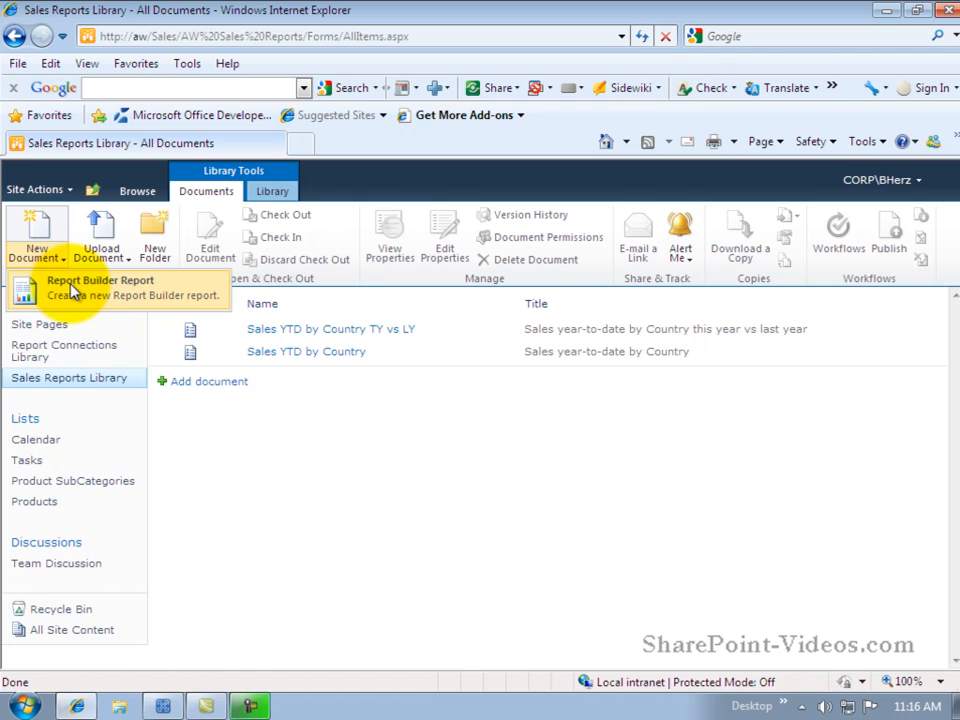
click(72, 288)
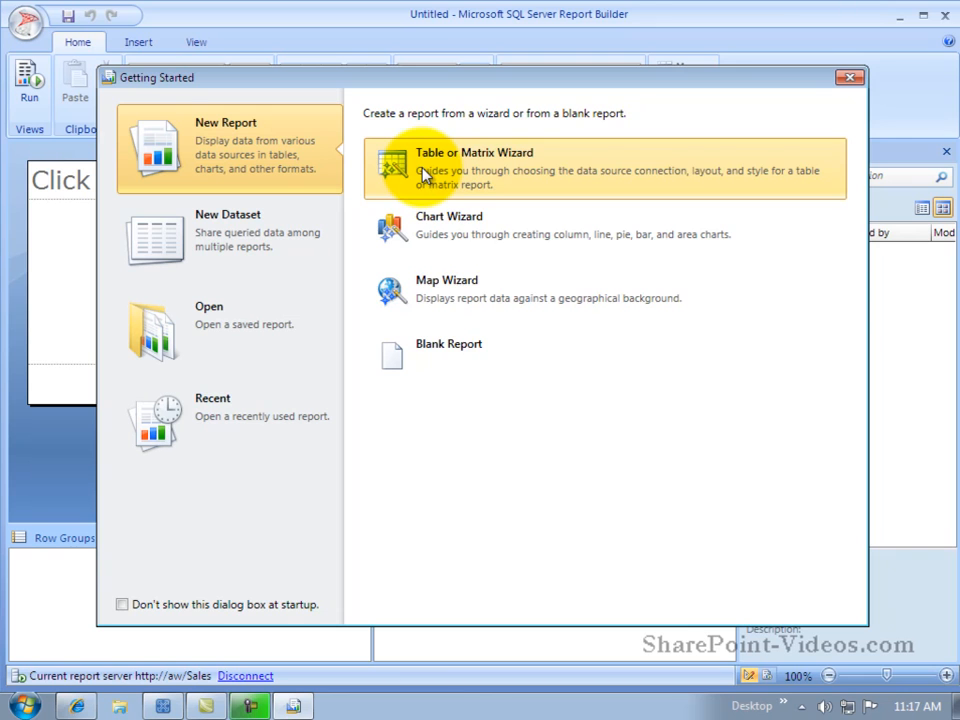
click(446, 350)
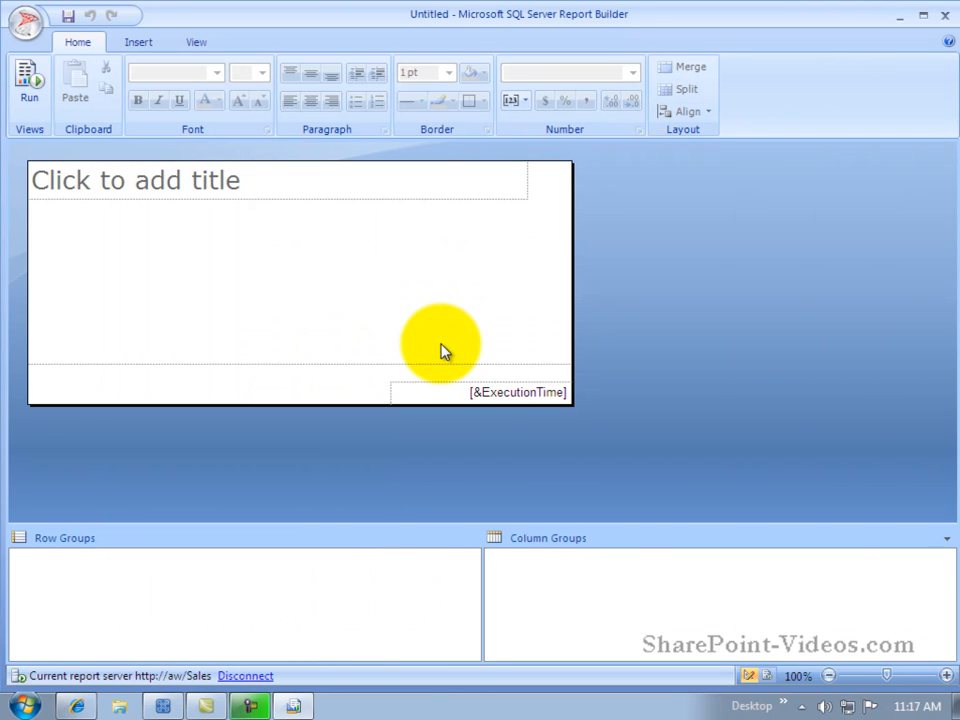
Step: Search the Report Part Gallery for all published parts and place a reduced BarChartYTDSalesbyCountry chart at the report's left edge below the title
click(140, 43)
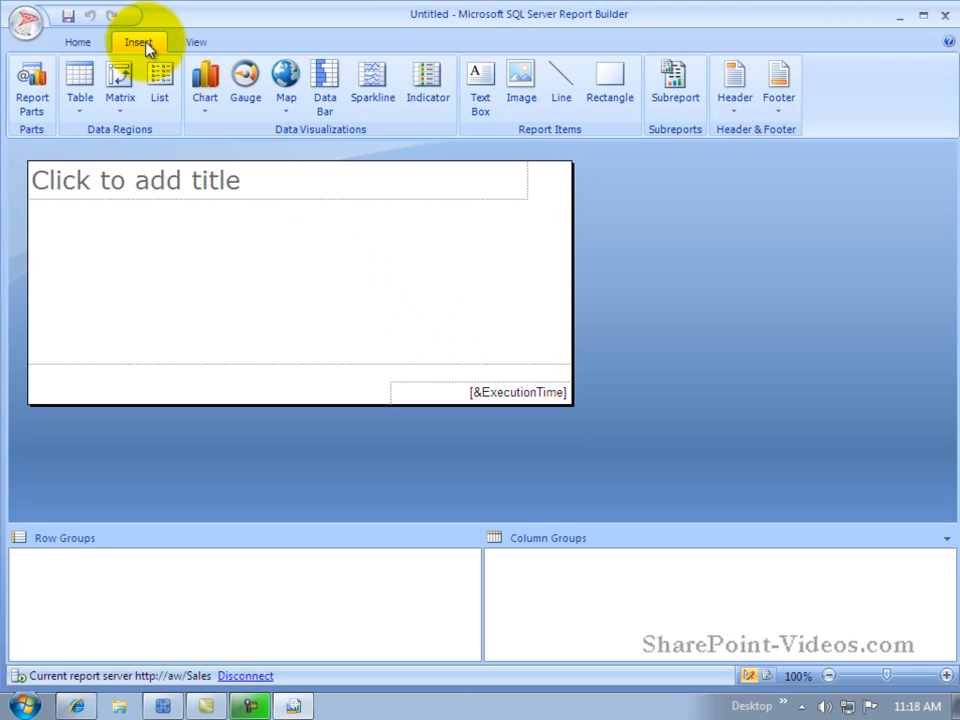
click(40, 96)
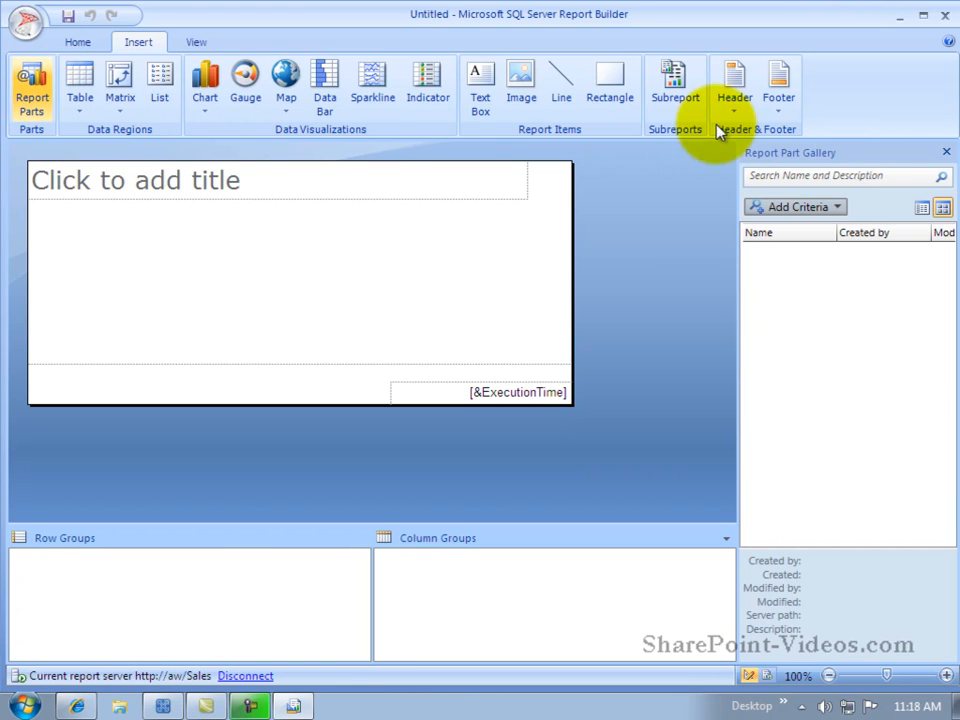
click(942, 177)
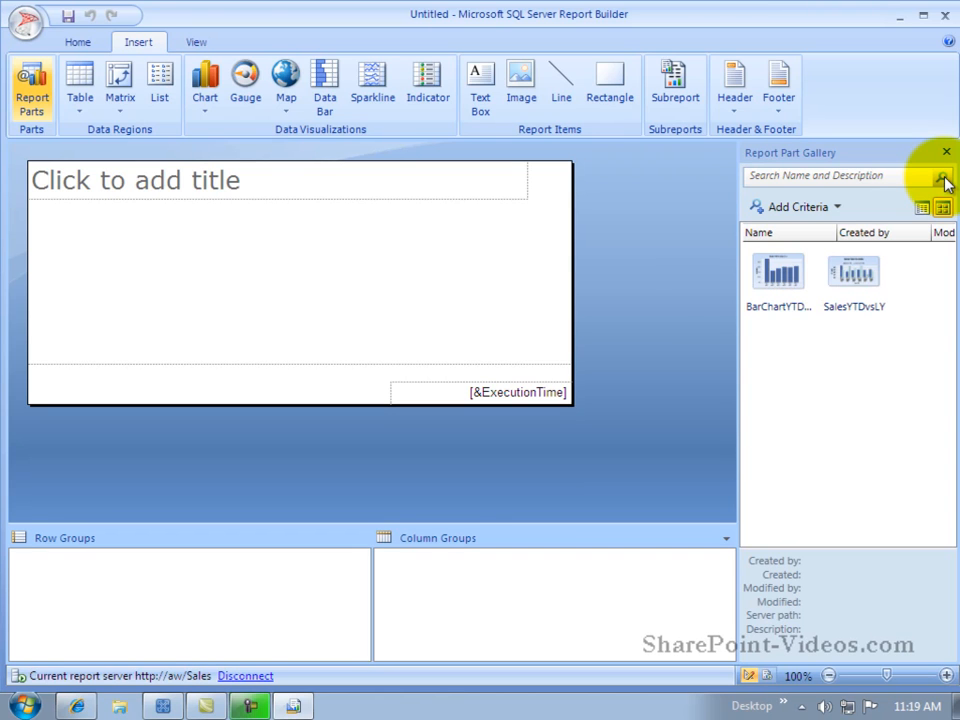
click(780, 285)
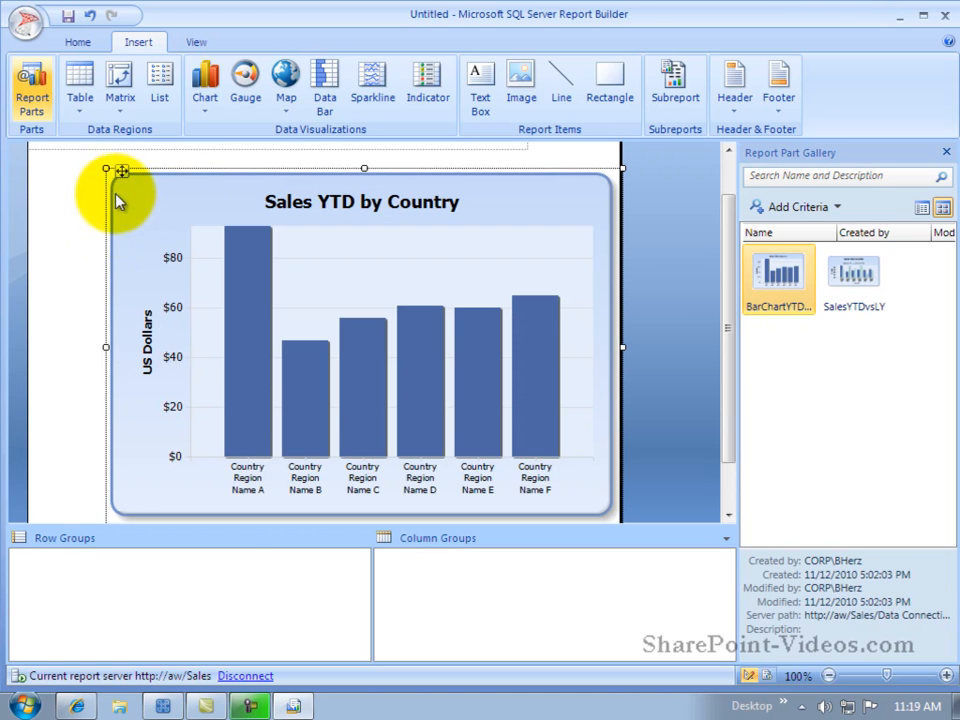
drag(121, 171, 45, 161)
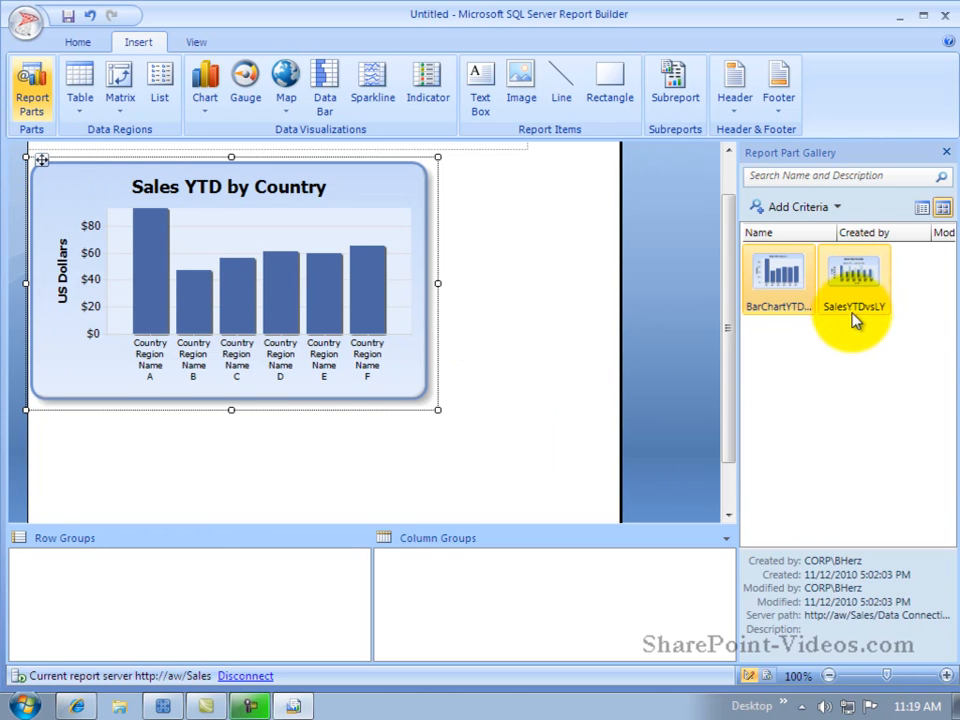
Step: Add the SalesYTDvsLY report part left-aligned below the first chart and narrow the report body's width
drag(876, 318, 70, 430)
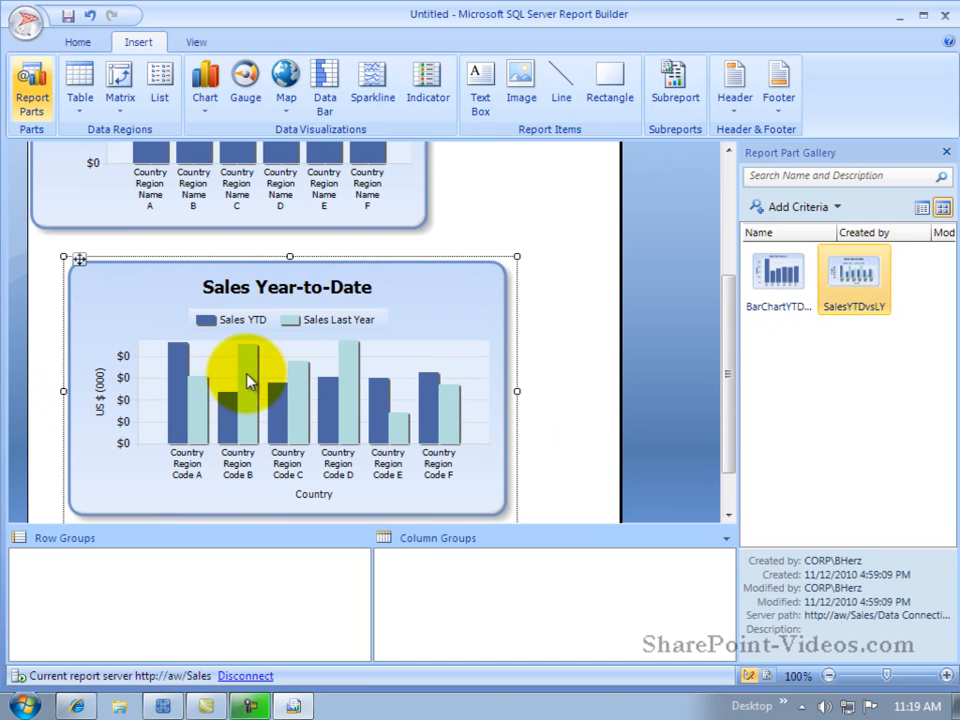
drag(79, 259, 42, 240)
drag(621, 352, 509, 350)
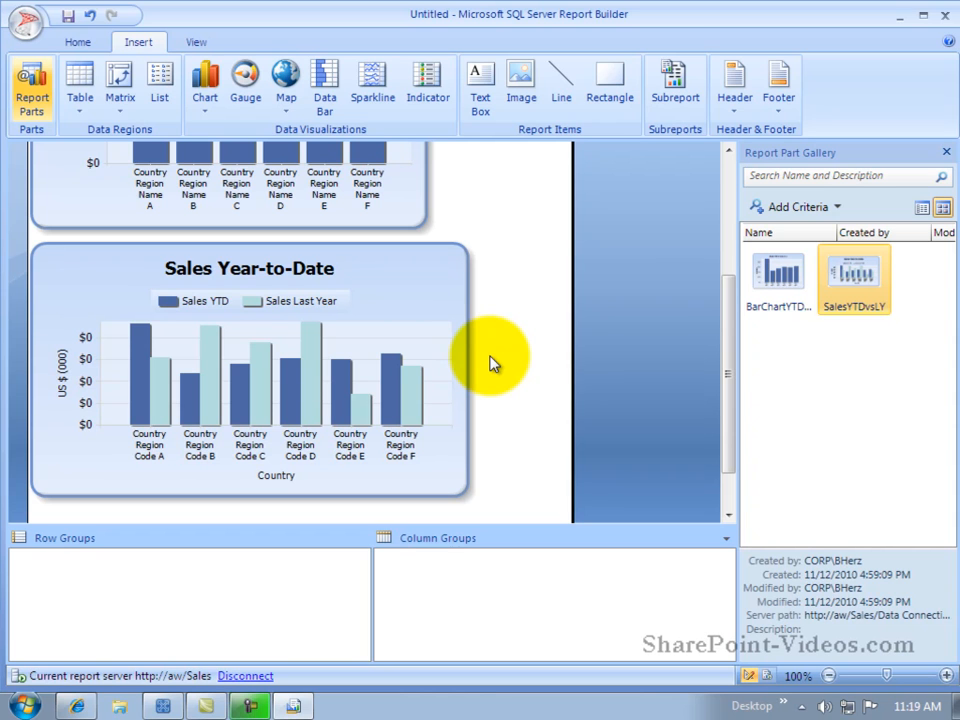
Step: Run the report to preview both charts with live data, then return to the design view
click(79, 43)
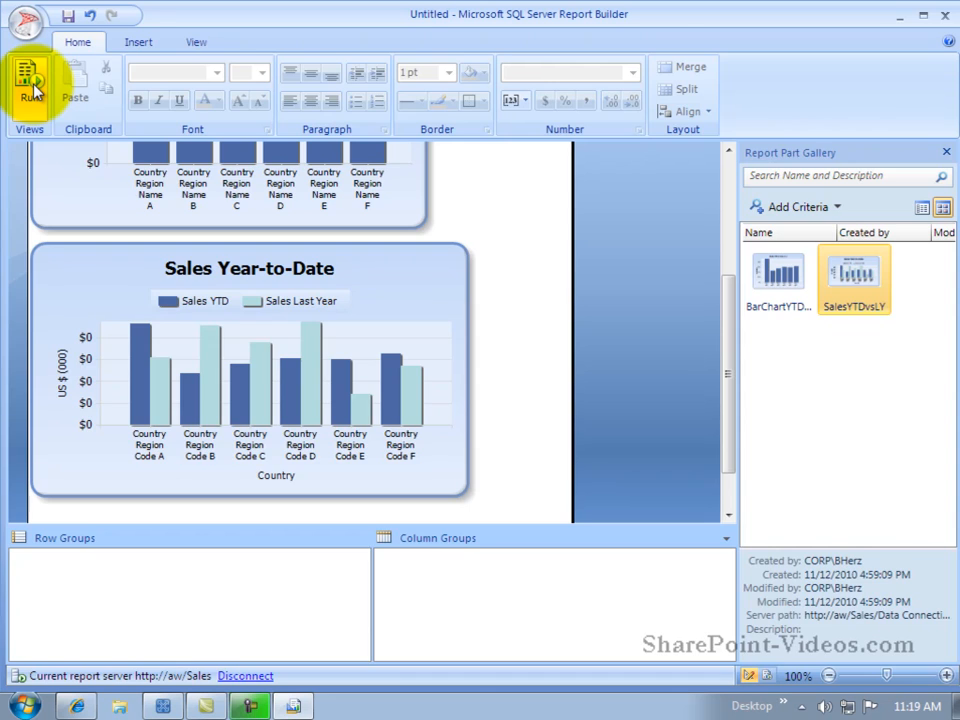
click(30, 85)
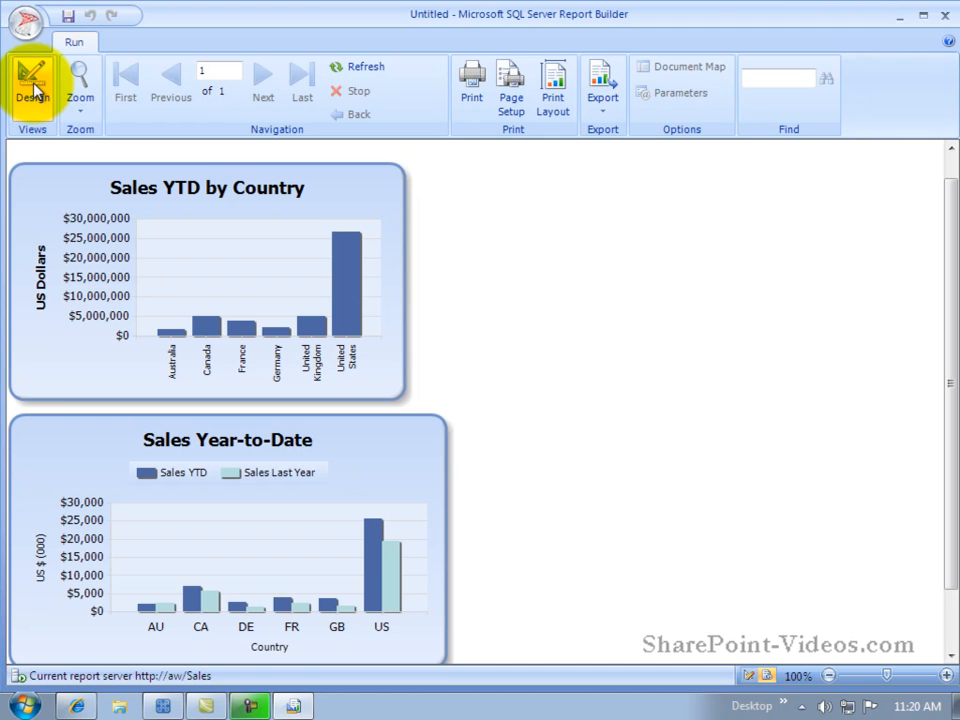
click(33, 88)
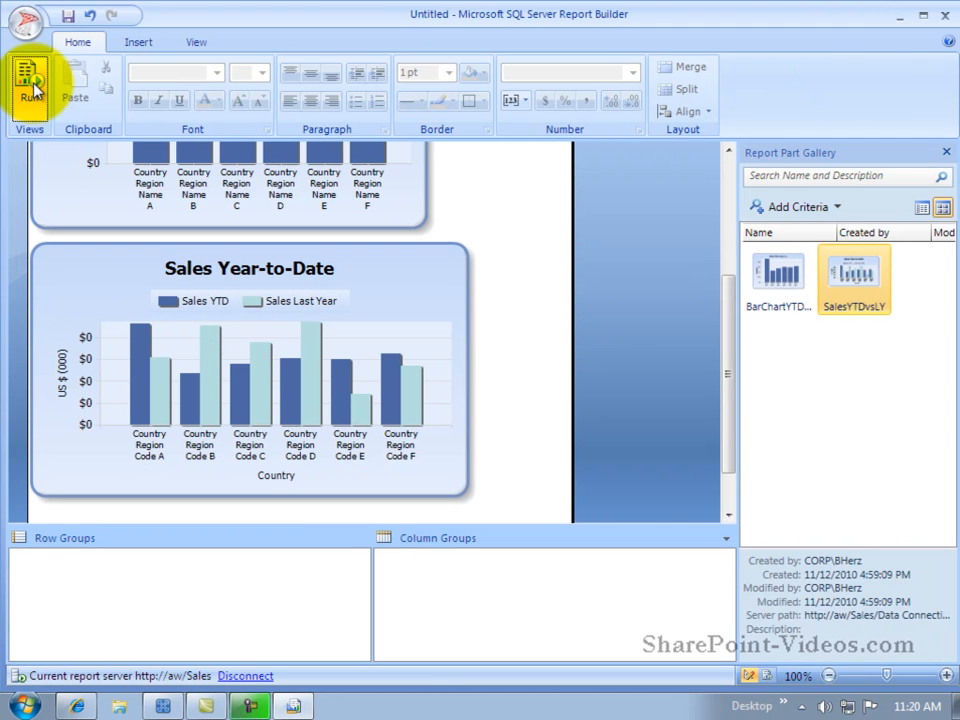